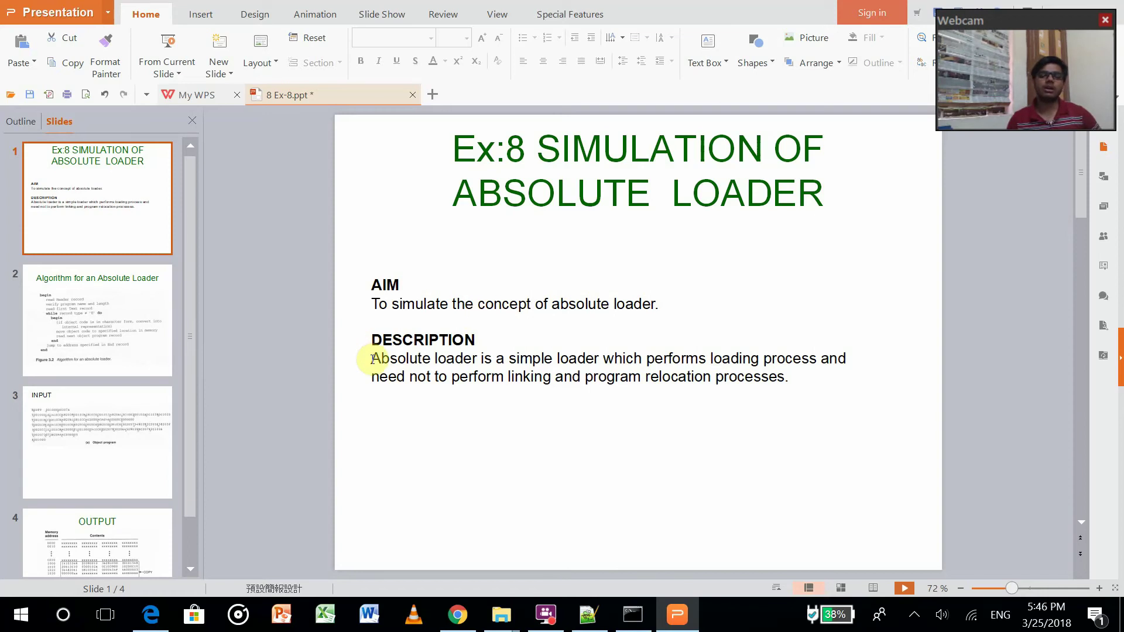
- Step through slides 2–4: the absolute loader algorithm, the INPUT object program, and the OUTPUT memory layout
{"action": "left_click", "coordinate": [82, 334]}
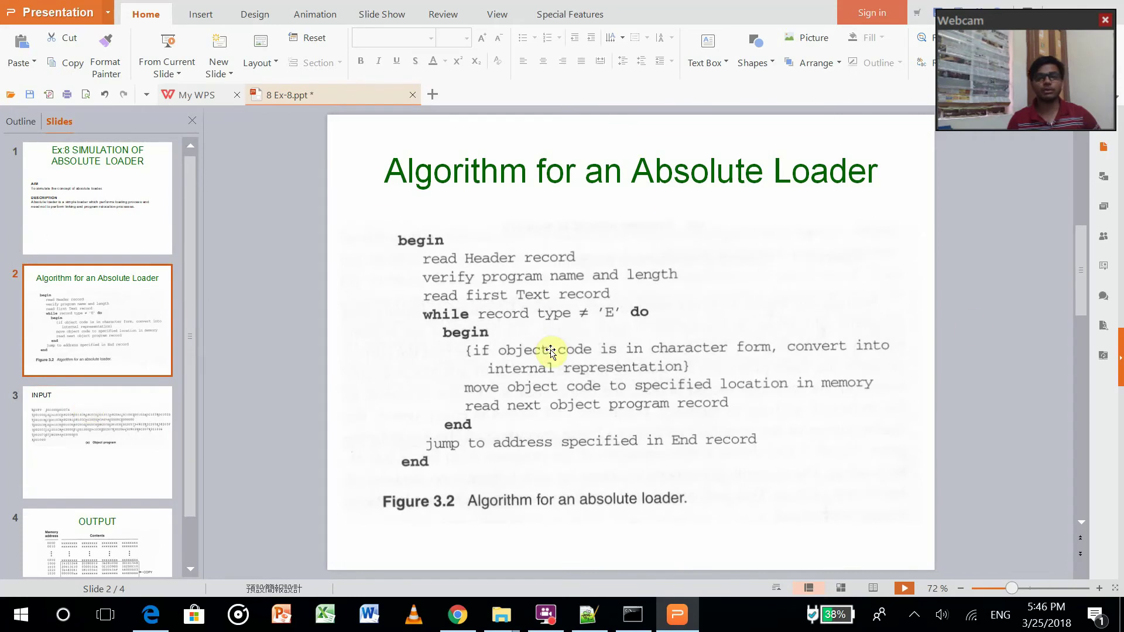
{"action": "left_click", "coordinate": [157, 444]}
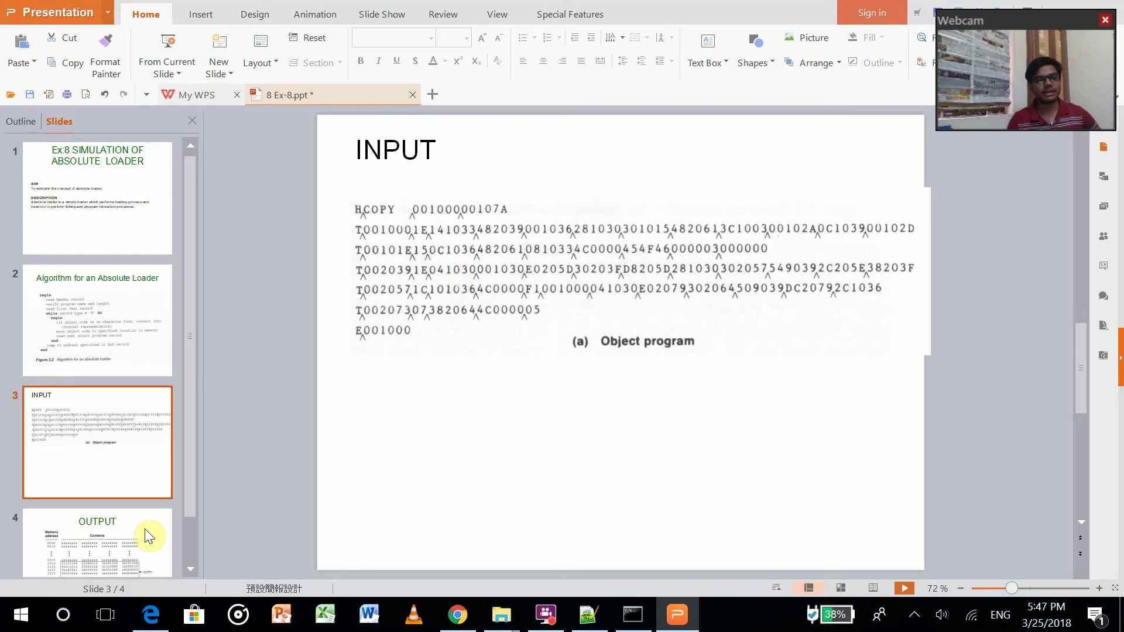
{"action": "left_click", "coordinate": [39, 527]}
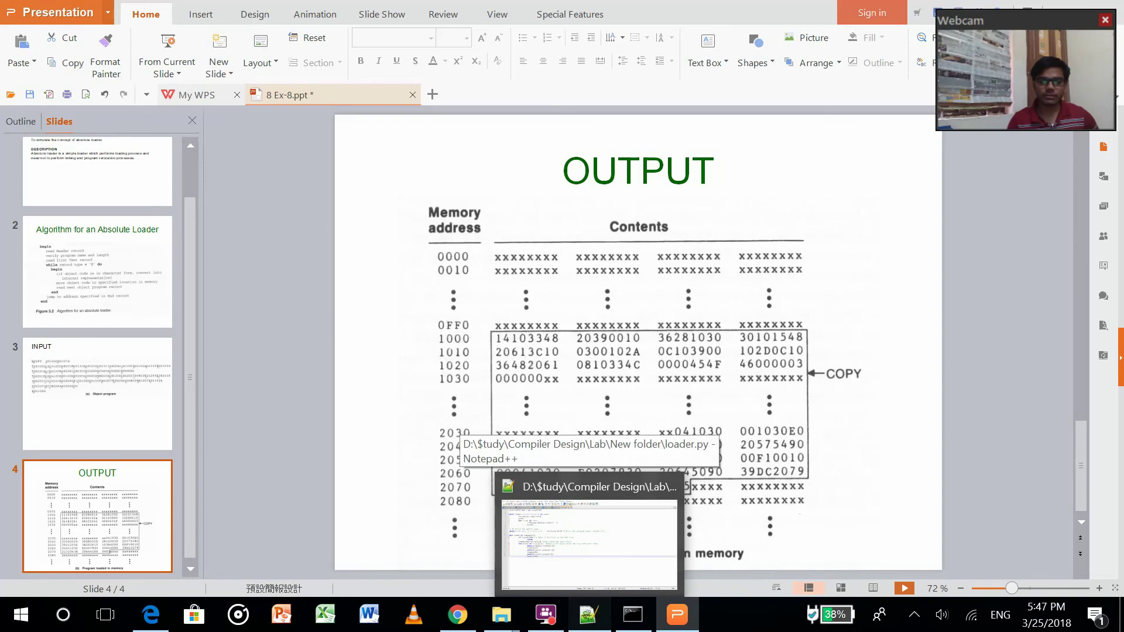
- Bring up loader.py and highlight the objectCode.txt file-opening line and the text variable
{"action": "left_click", "coordinate": [587, 619]}
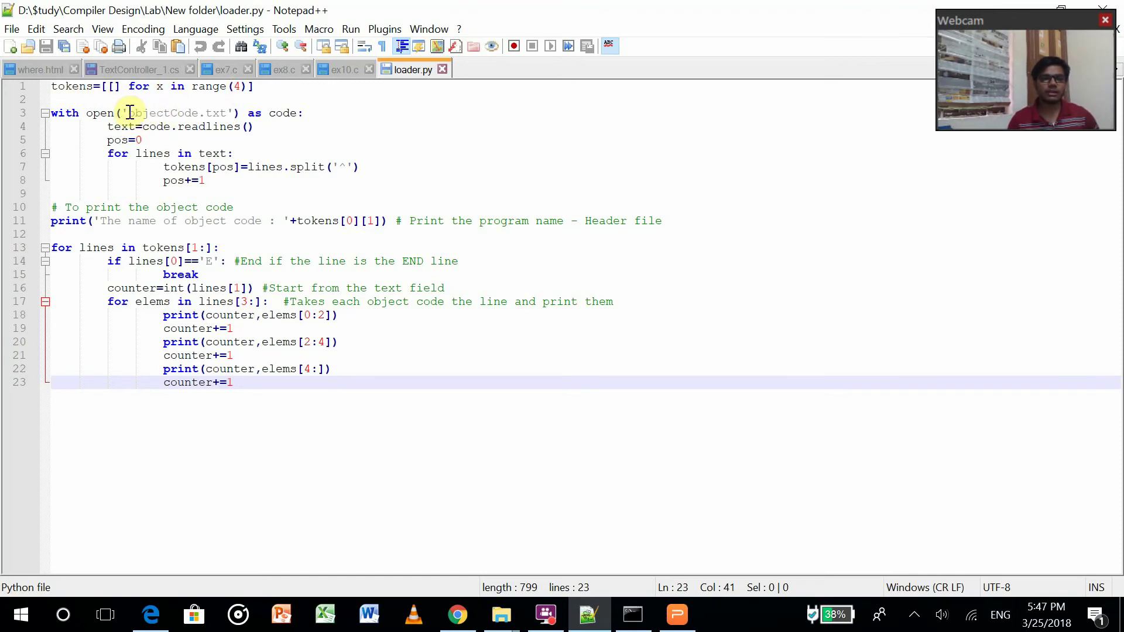
{"action": "left_click_drag", "start_coordinate": [128, 113], "coordinate": [232, 115]}
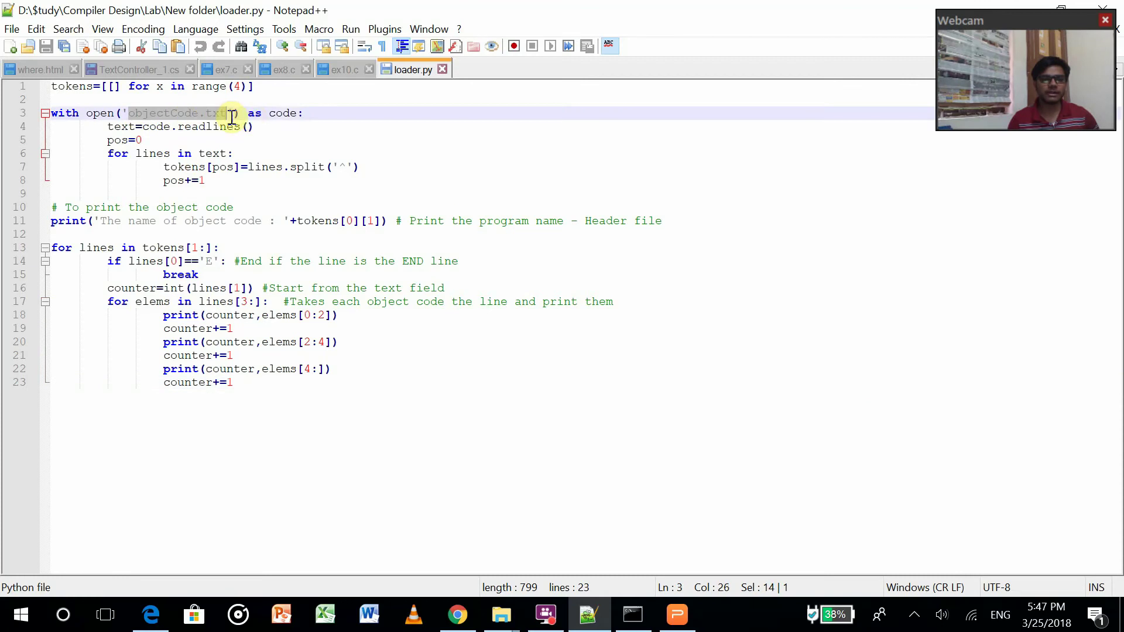
{"action": "left_click", "coordinate": [310, 130]}
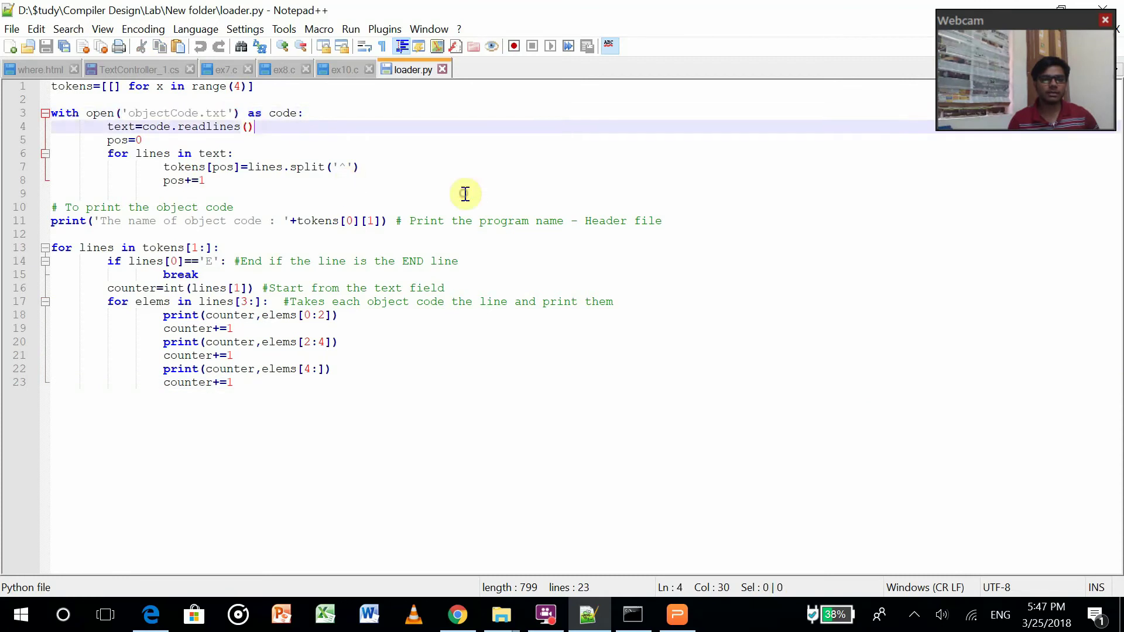
{"action": "left_click", "coordinate": [282, 115]}
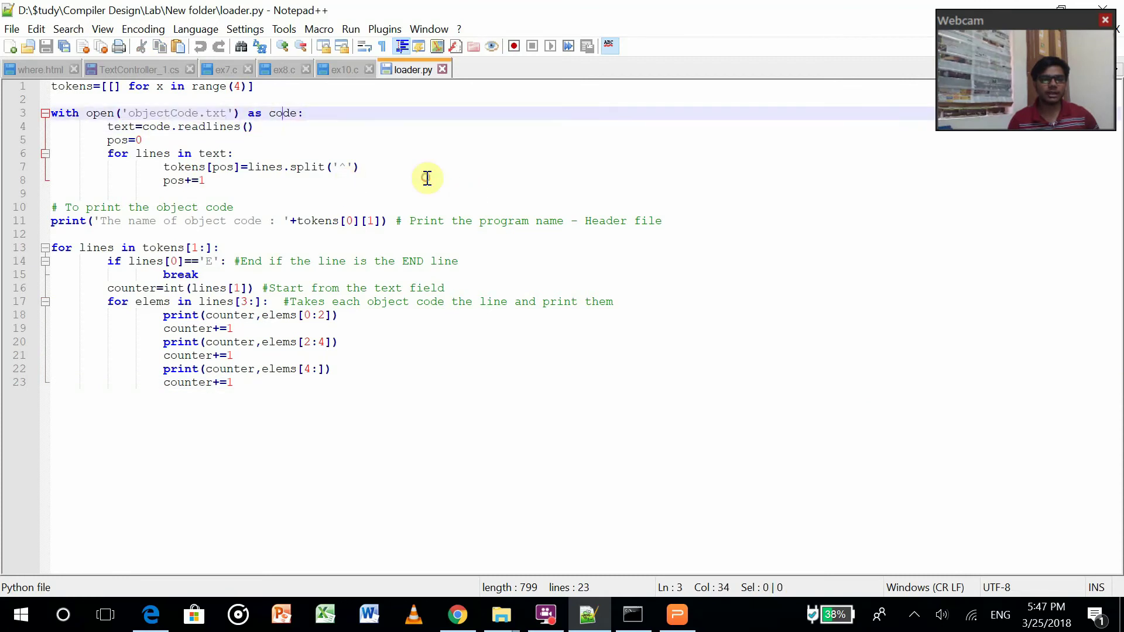
{"action": "left_click", "coordinate": [132, 127]}
{"action": "left_click_drag", "start_coordinate": [127, 127], "coordinate": [111, 127]}
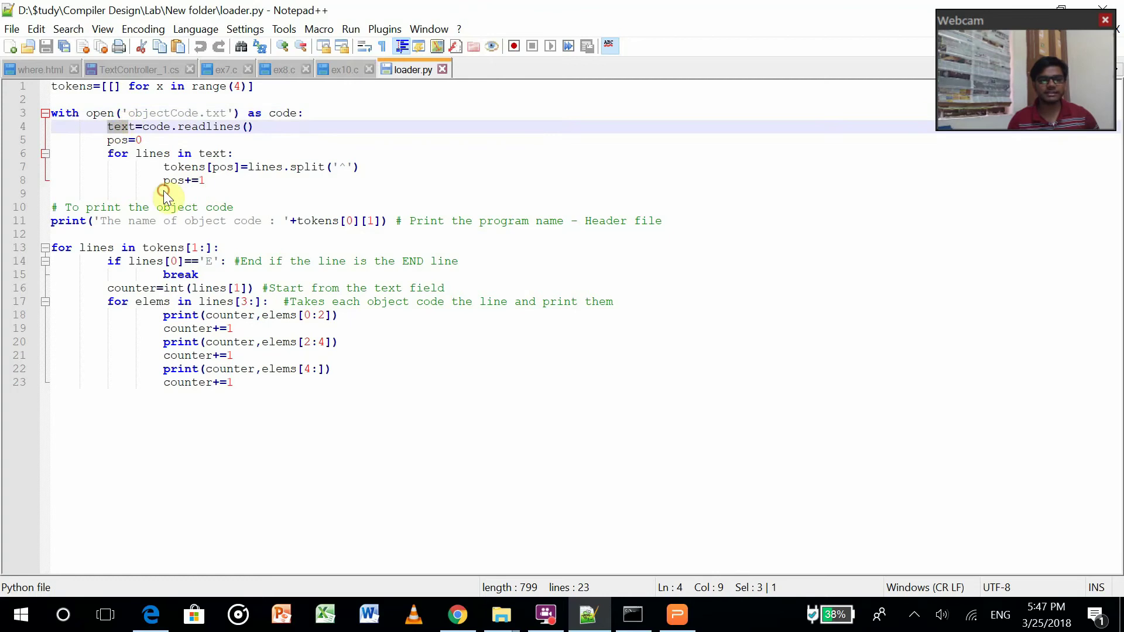
- Walk through pos=0, the line loop and tokens[pos] record splitting, then view the INPUT slide
{"action": "left_click", "coordinate": [123, 139]}
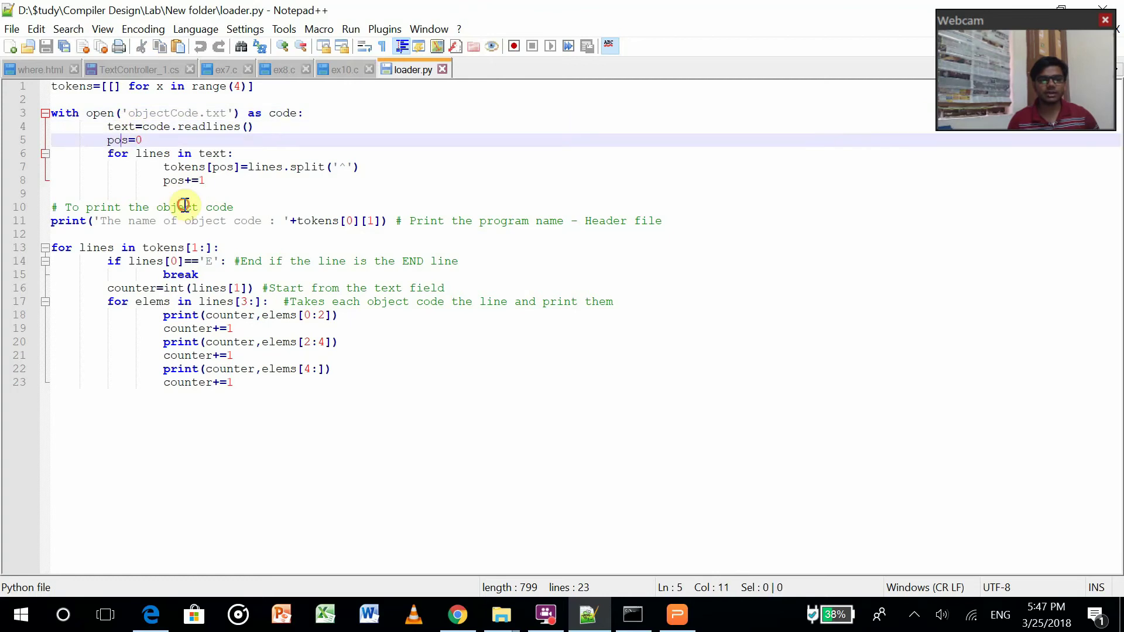
{"action": "left_click", "coordinate": [123, 157]}
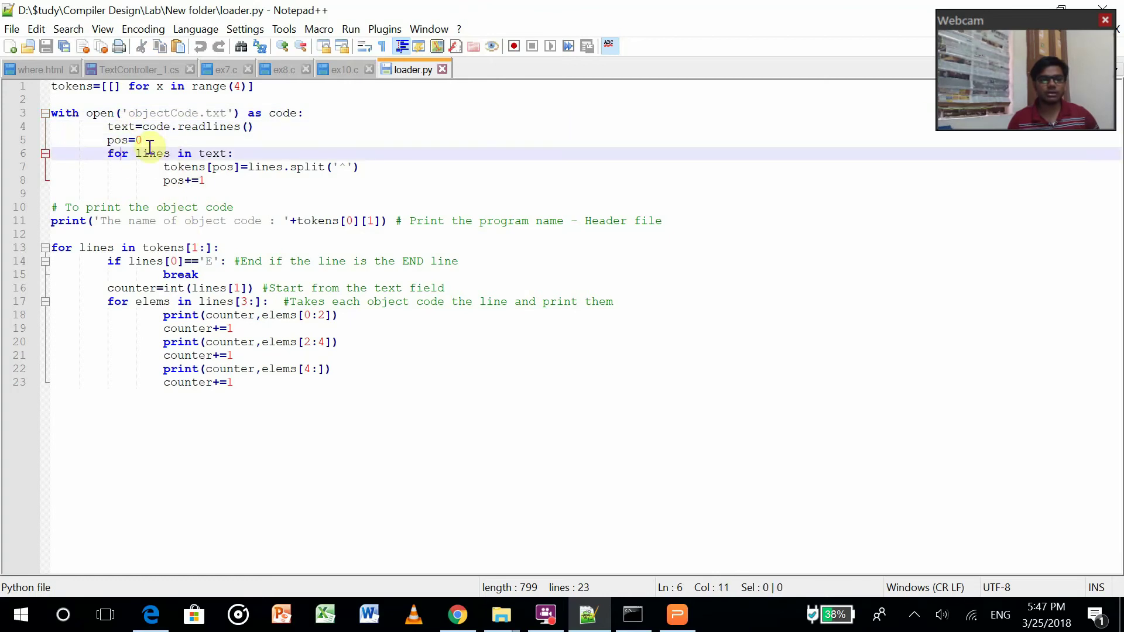
{"action": "left_click_drag", "start_coordinate": [145, 141], "coordinate": [108, 141]}
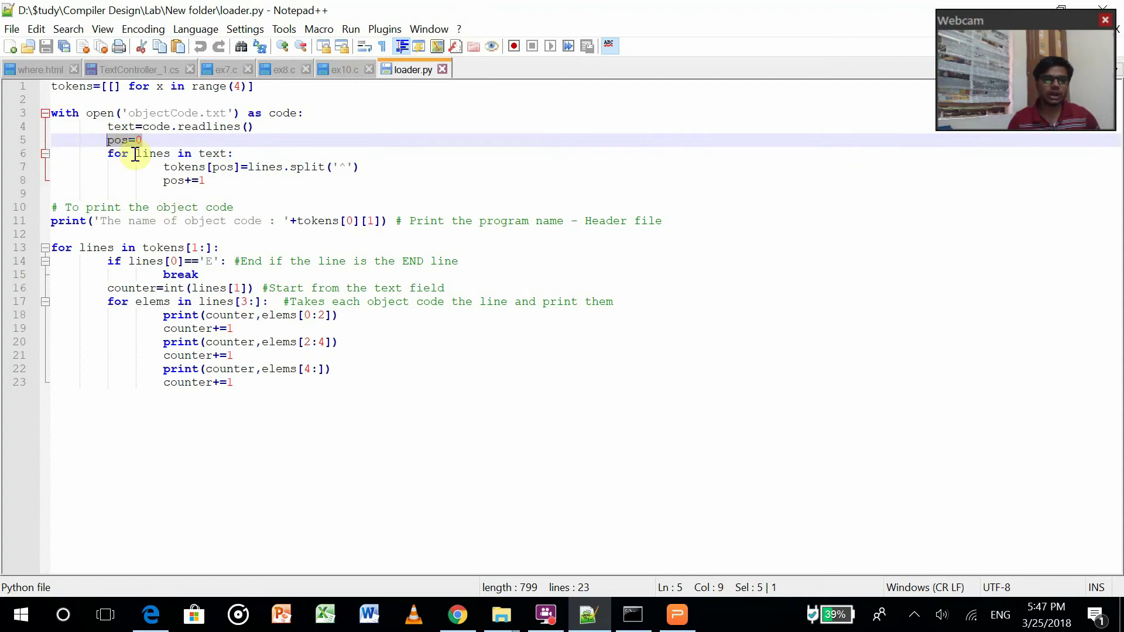
{"action": "left_click_drag", "start_coordinate": [136, 154], "coordinate": [229, 156]}
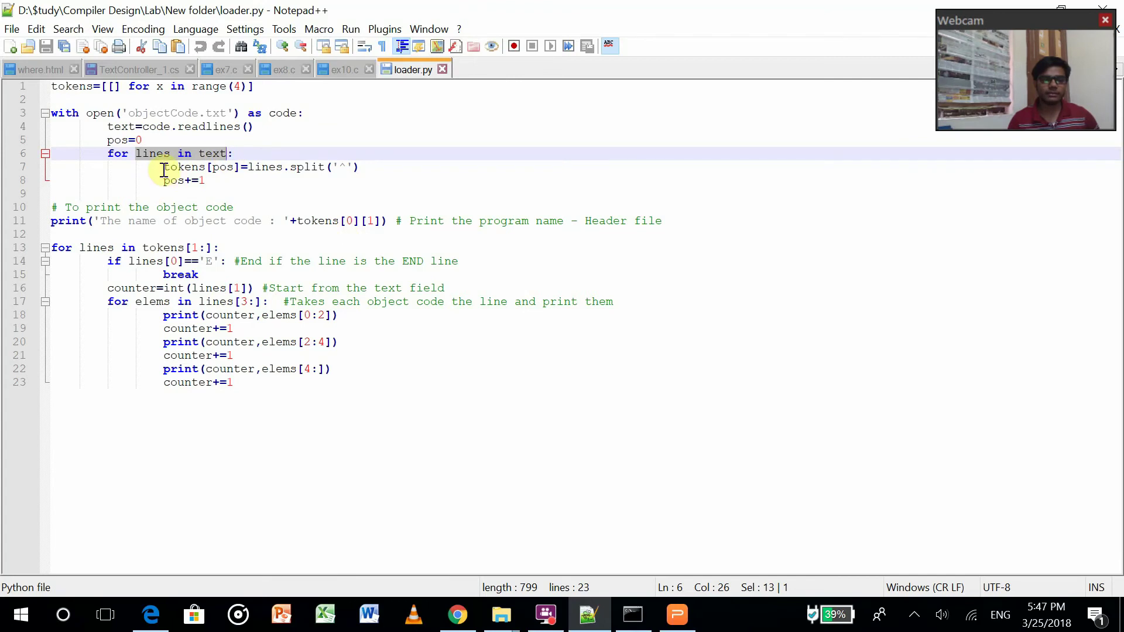
{"action": "left_click_drag", "start_coordinate": [164, 167], "coordinate": [234, 168]}
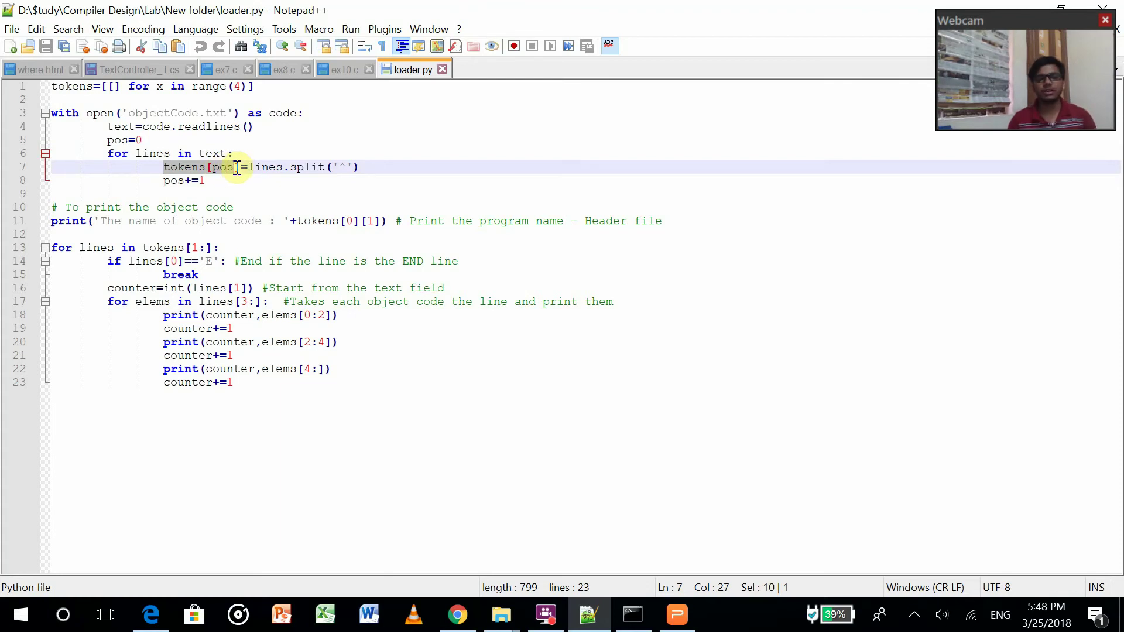
{"action": "mouse_move", "coordinate": [235, 168]}
{"action": "left_mouse_down"}
{"action": "mouse_move", "coordinate": [350, 164]}
{"action": "mouse_move", "coordinate": [286, 167]}
{"action": "left_mouse_up"}
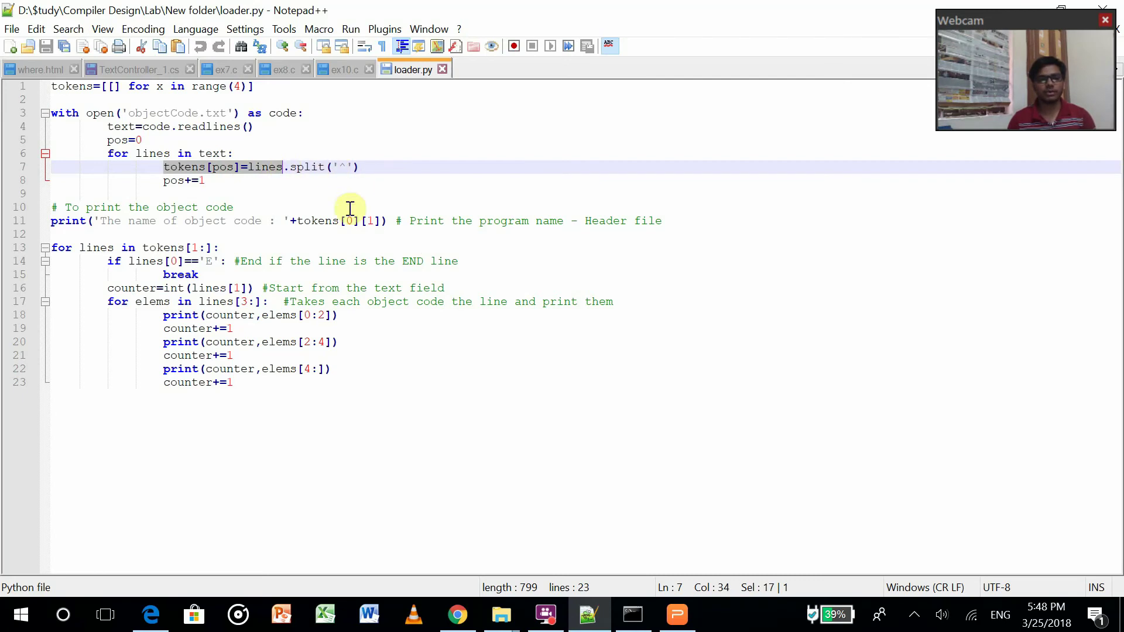
{"action": "left_click", "coordinate": [677, 614]}
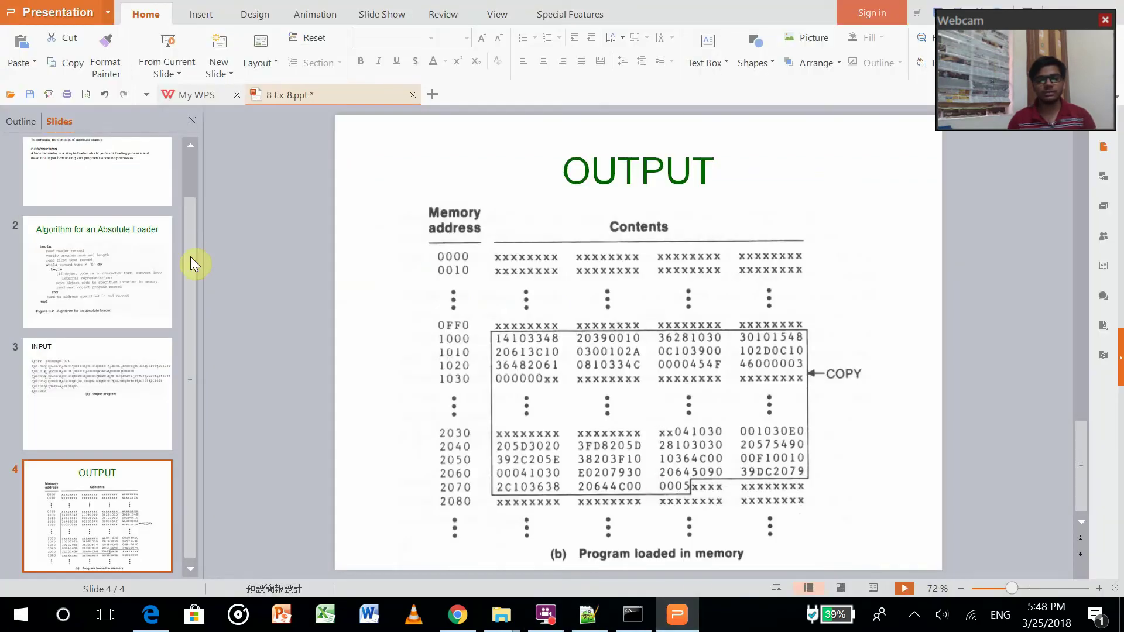
{"action": "left_click", "coordinate": [132, 396]}
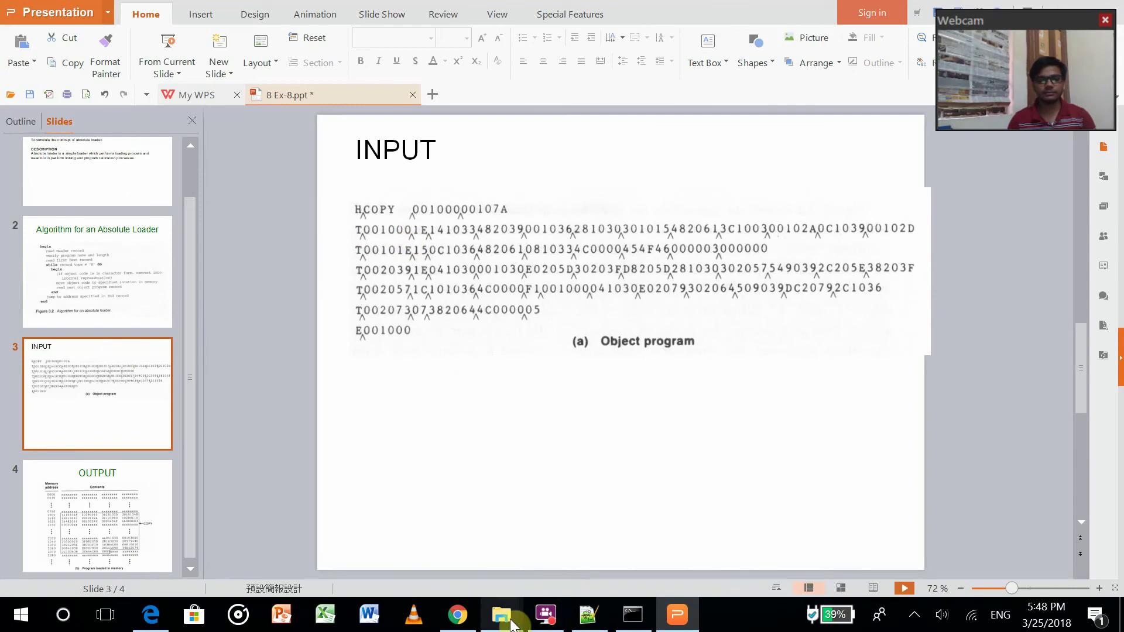
{"action": "left_click", "coordinate": [589, 615]}
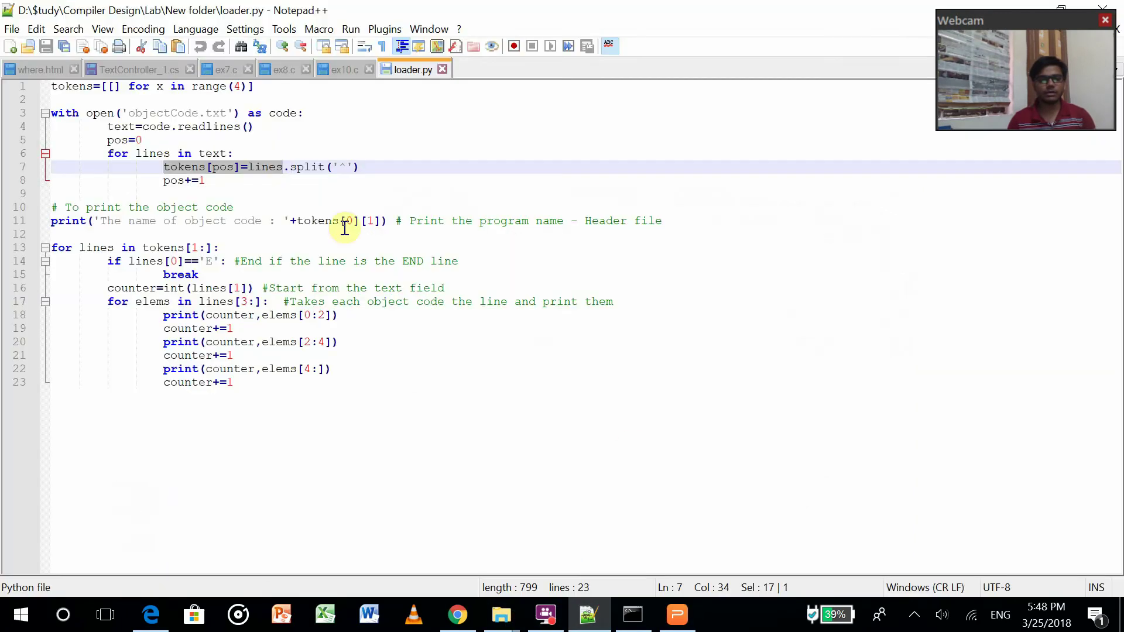
{"action": "left_click", "coordinate": [338, 166]}
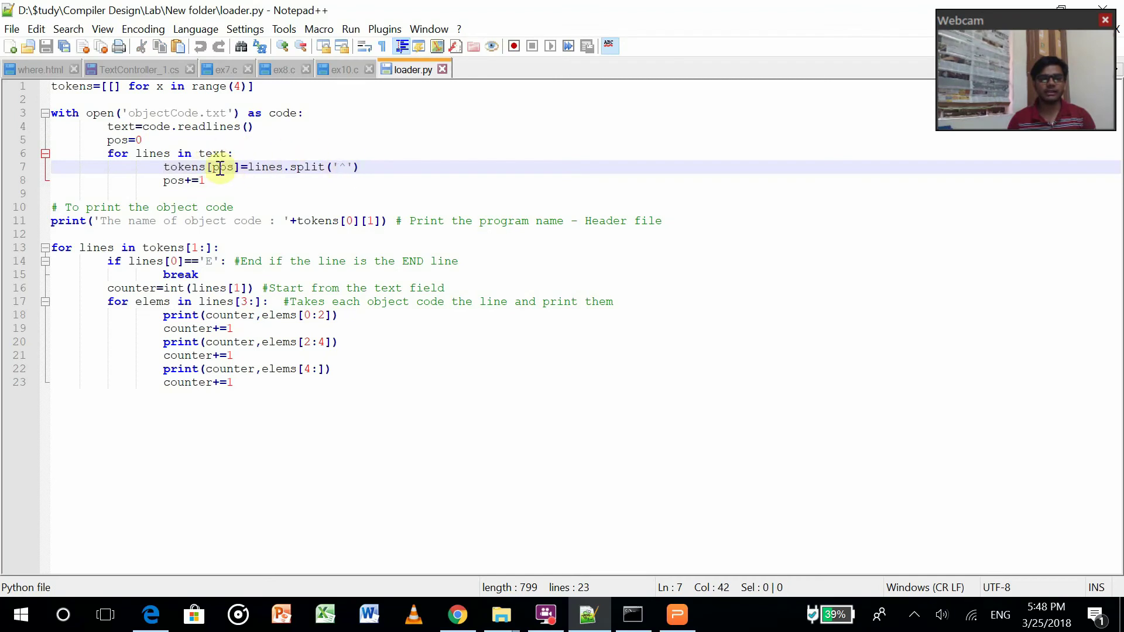
{"action": "left_click", "coordinate": [169, 180]}
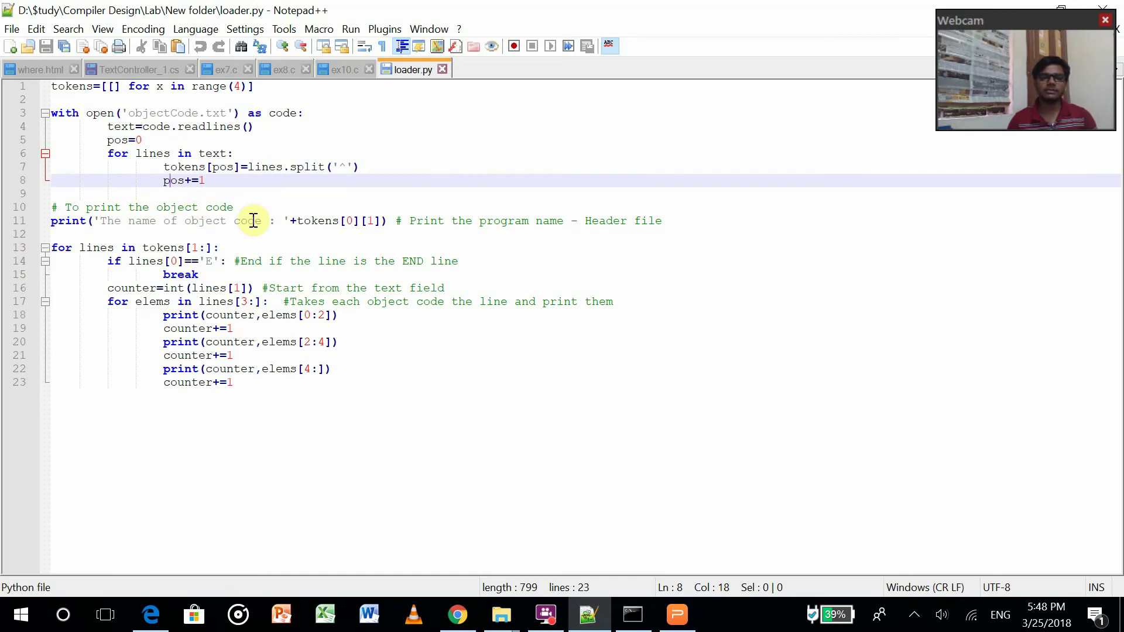
{"action": "left_click", "coordinate": [295, 221]}
{"action": "left_click", "coordinate": [341, 220]}
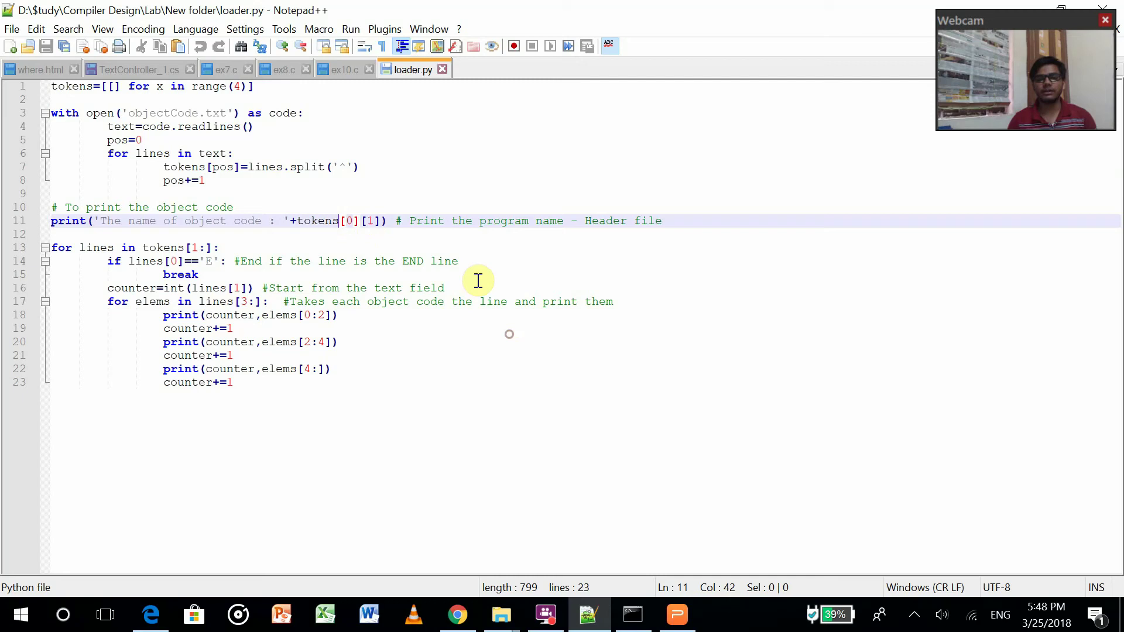
{"action": "mouse_move", "coordinate": [588, 615]}
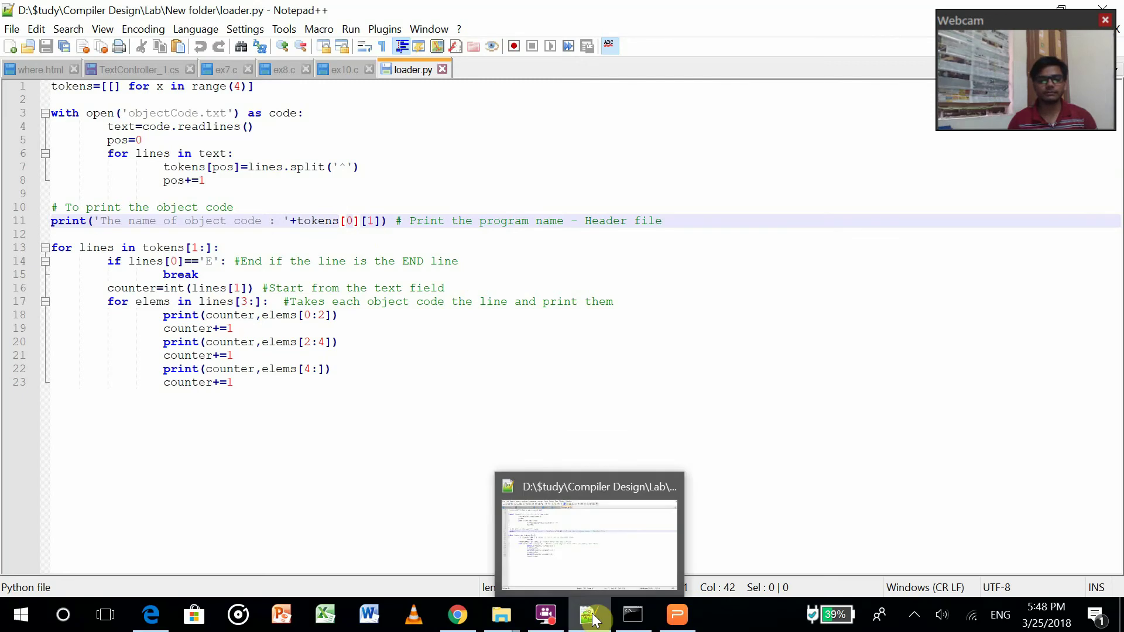
{"action": "left_click", "coordinate": [676, 615]}
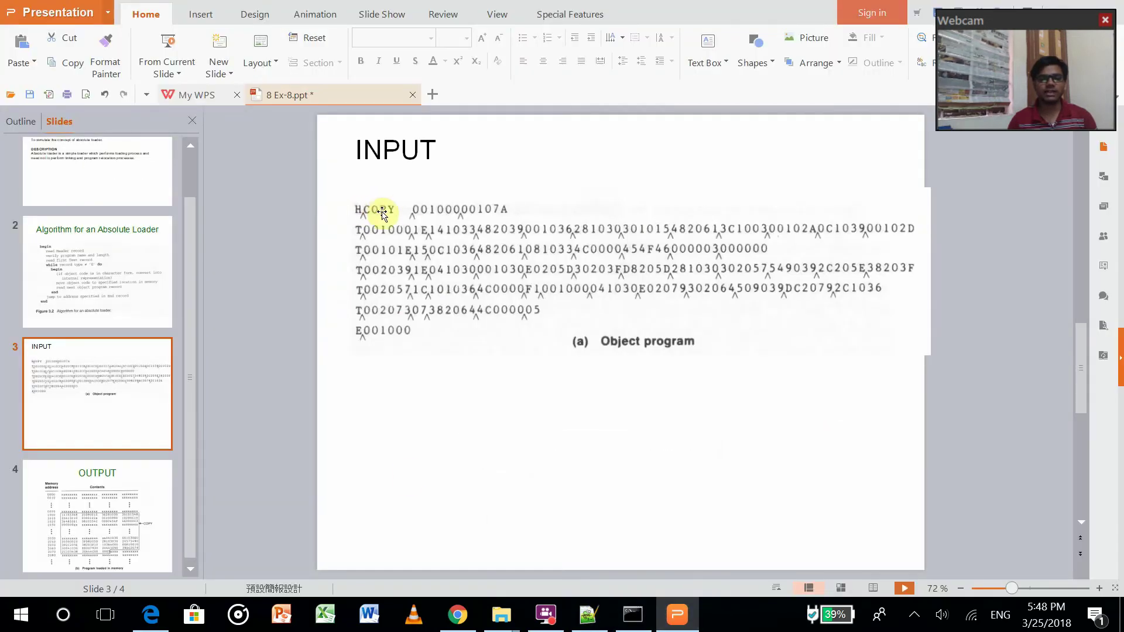
{"action": "left_click", "coordinate": [607, 616]}
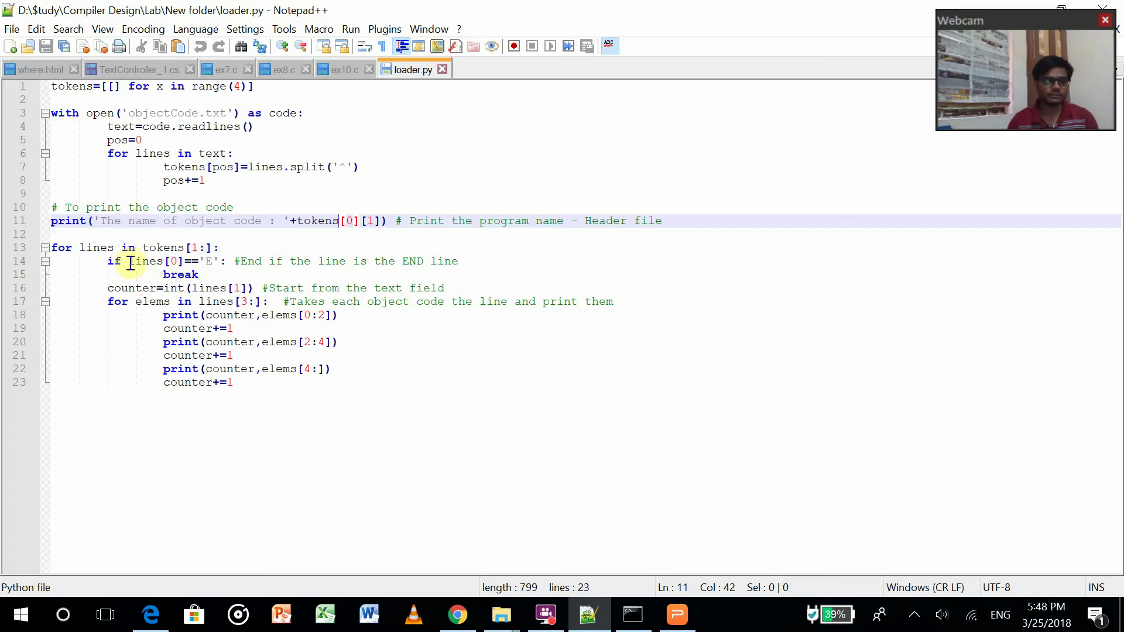
- Walk through the END-record break and counter=int(lines[1]) start, then show the INPUT slide
{"action": "left_click", "coordinate": [73, 247]}
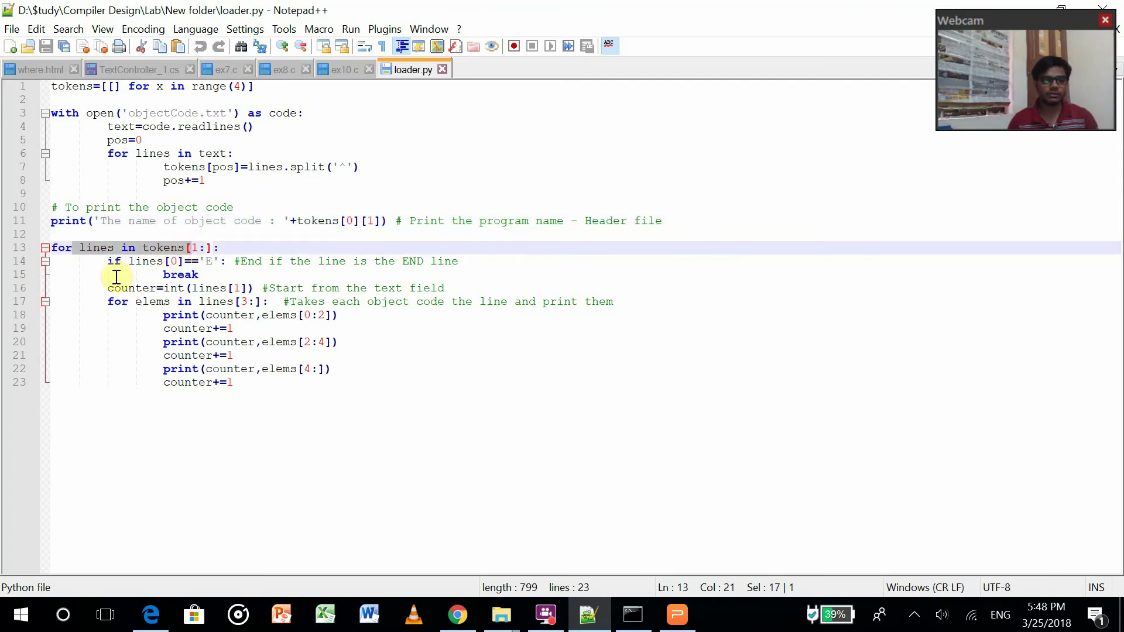
{"action": "left_click_drag", "start_coordinate": [114, 274], "coordinate": [204, 274]}
{"action": "left_click", "coordinate": [205, 261]}
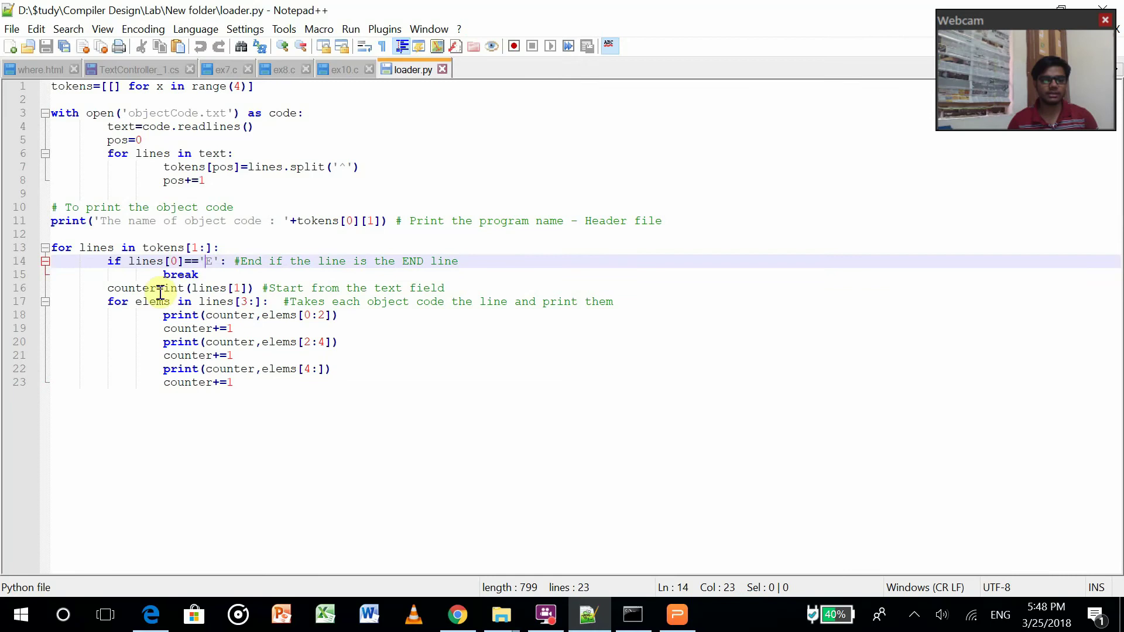
{"action": "left_click_drag", "start_coordinate": [107, 289], "coordinate": [245, 289]}
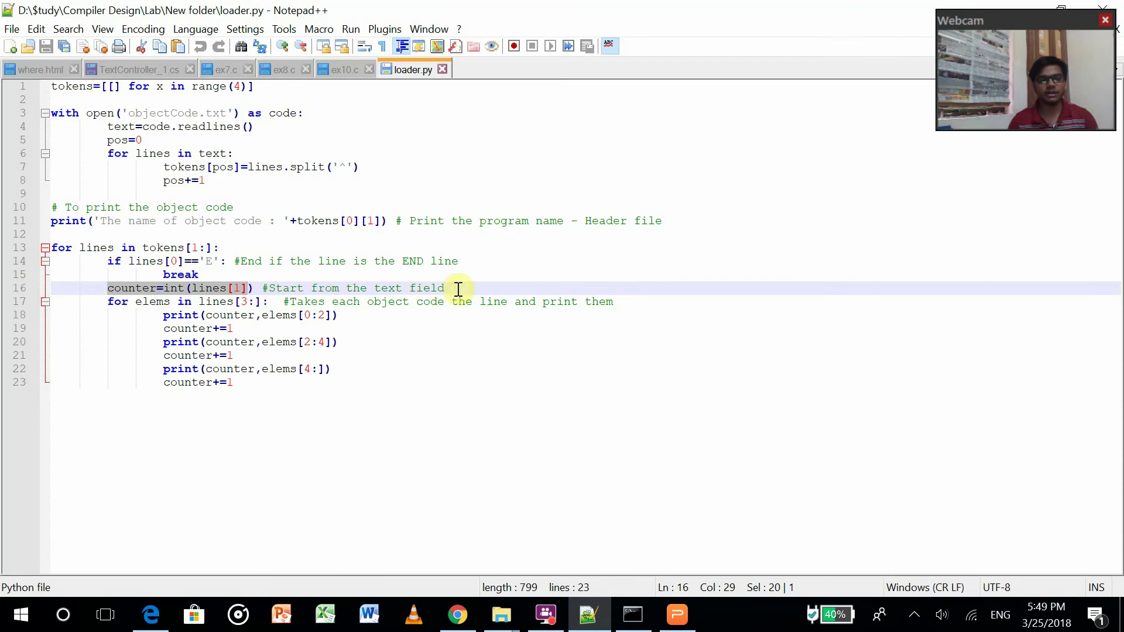
{"action": "left_click", "coordinate": [396, 343]}
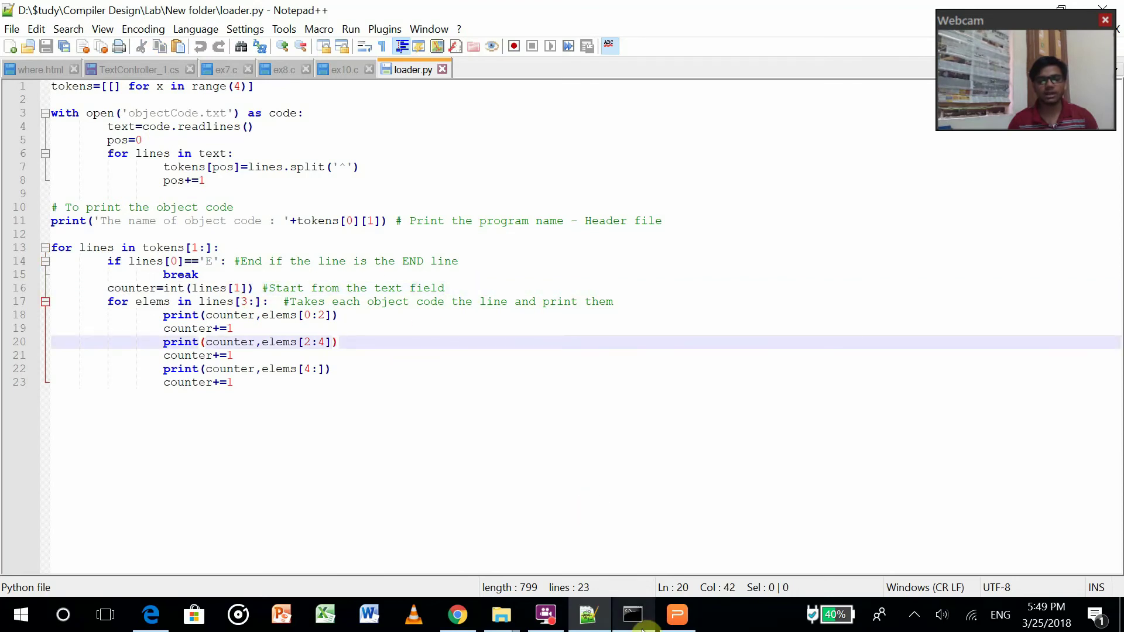
{"action": "left_click", "coordinate": [677, 615]}
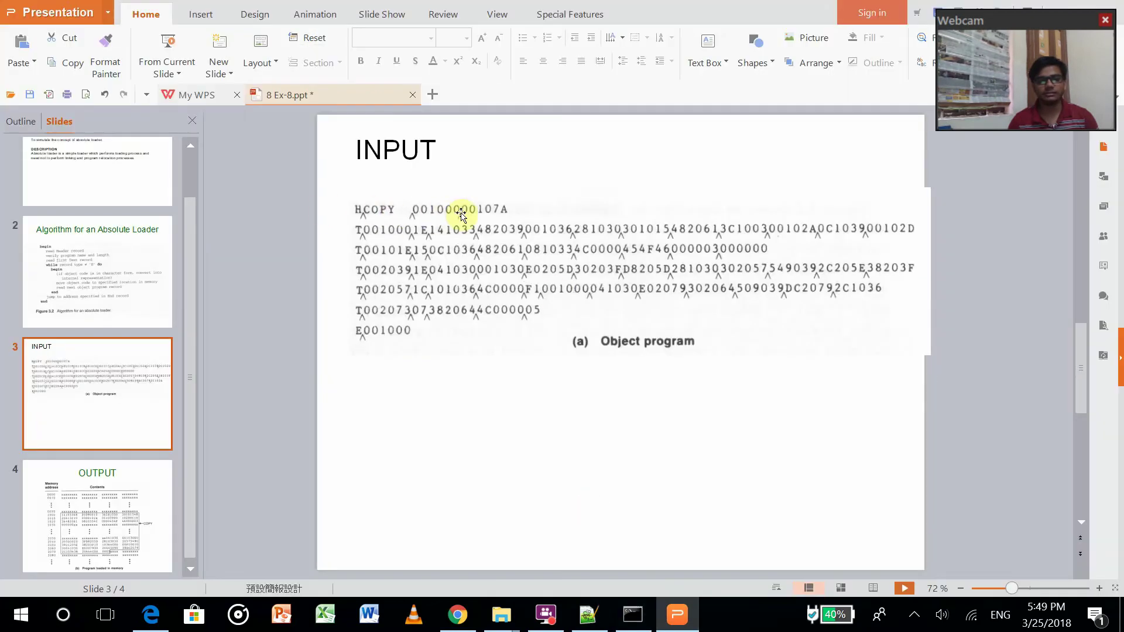
- Bring the loader.py script back to the front in Notepad++
{"action": "left_click", "coordinate": [589, 614]}
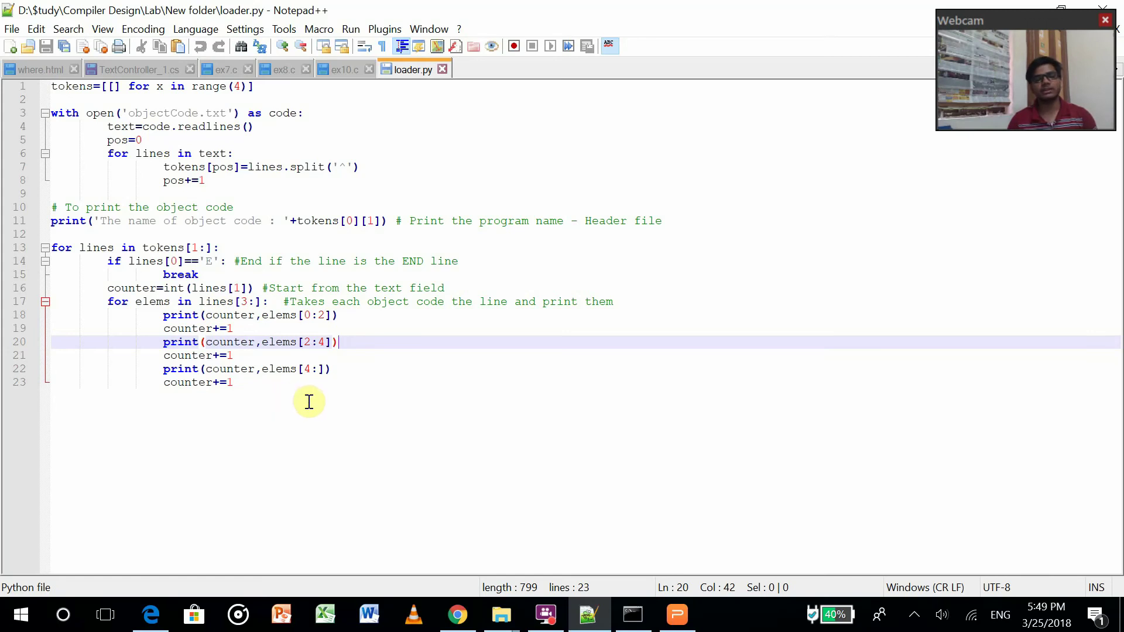
- Show the slide 4 OUTPUT memory layout again, then bring up the lab-folder command prompt
{"action": "left_click", "coordinate": [665, 617]}
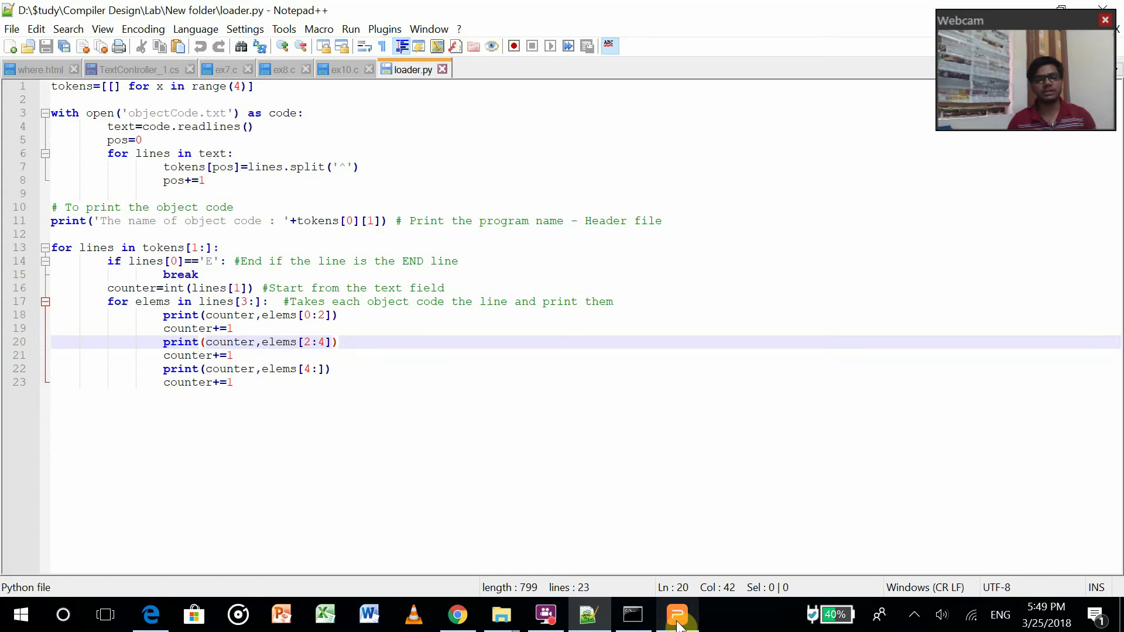
{"action": "mouse_move", "coordinate": [677, 615]}
{"action": "left_click", "coordinate": [672, 536]}
{"action": "left_click", "coordinate": [121, 531]}
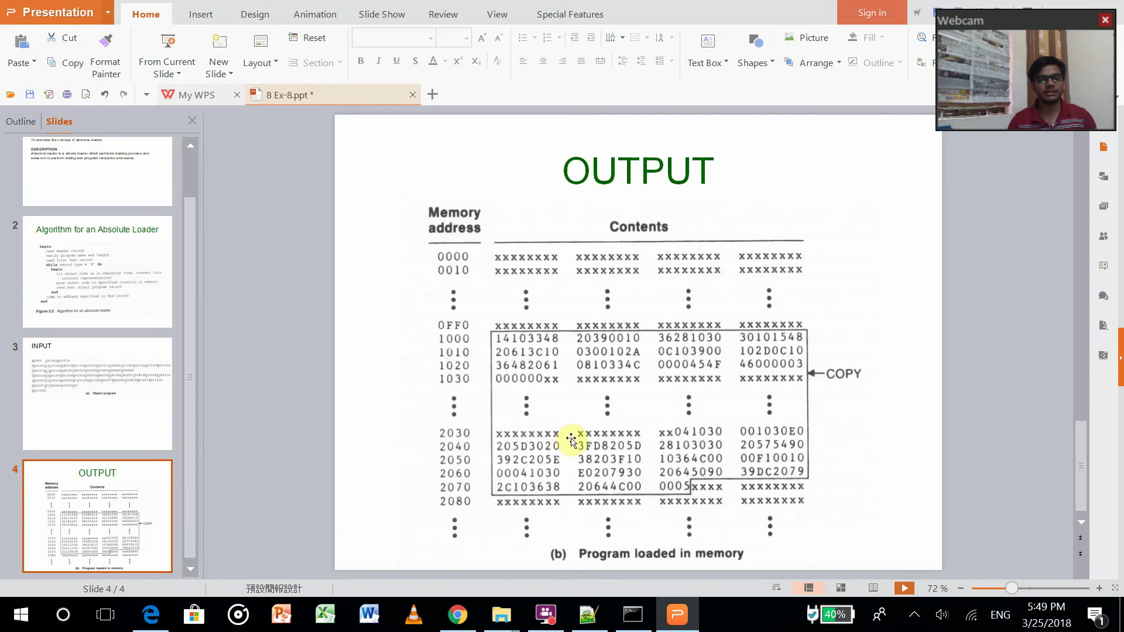
{"action": "left_click", "coordinate": [635, 616]}
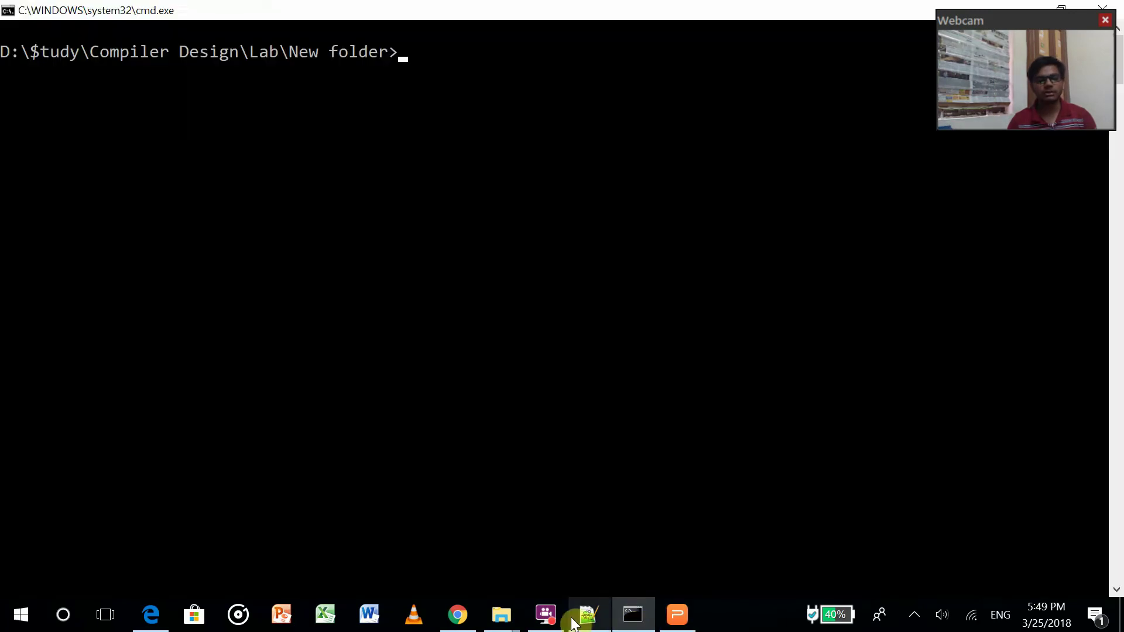
- Run loader.py at the prompt, printing program COPY and memory bytes 1000–1005
{"action": "left_click", "coordinate": [587, 615]}
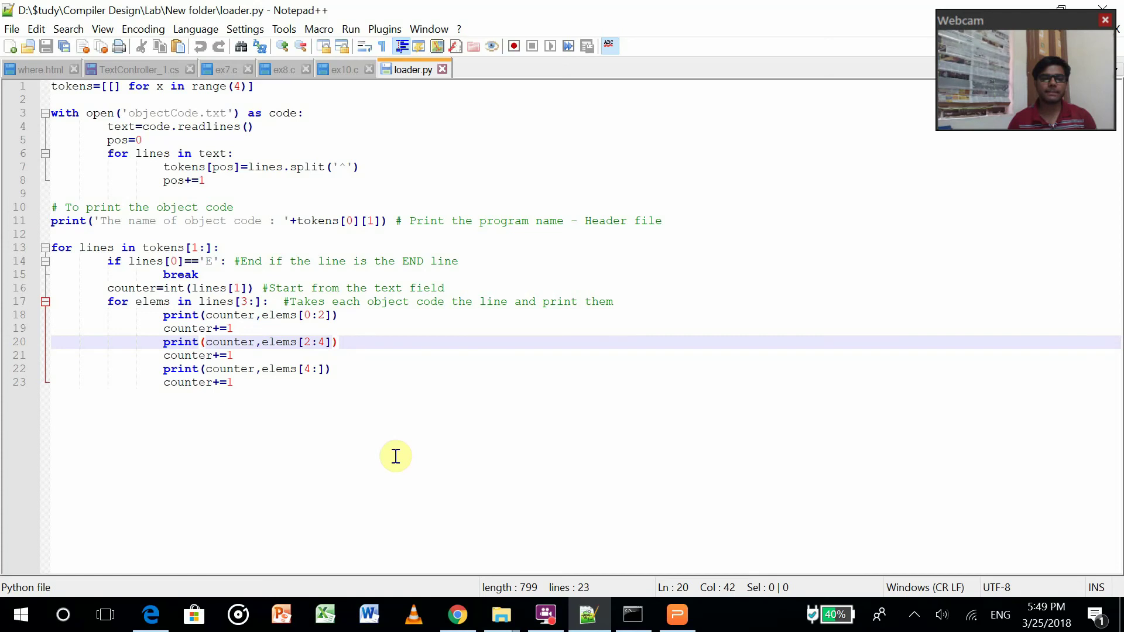
{"action": "left_click", "coordinate": [632, 615]}
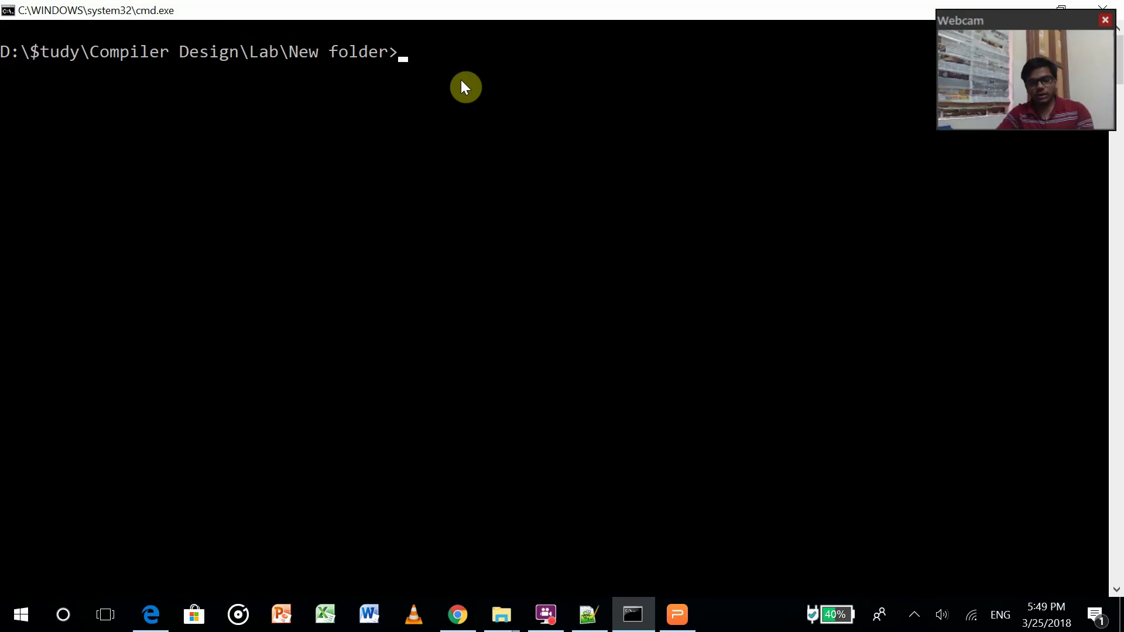
{"action": "type", "text": "g"}
{"action": "key", "text": "BackSpace"}
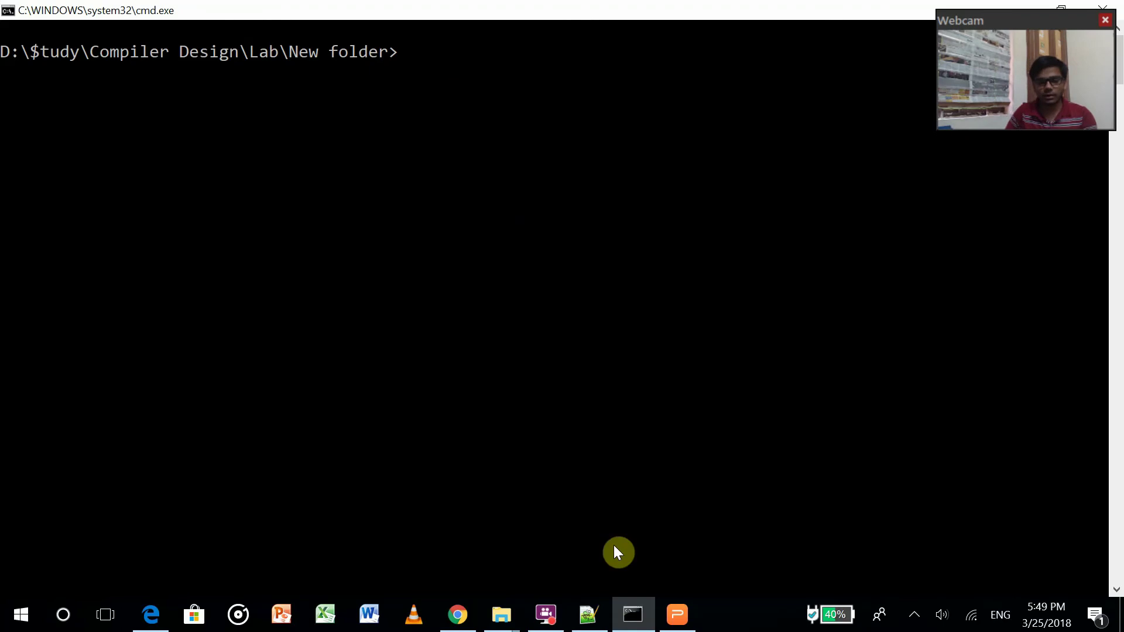
{"action": "left_click", "coordinate": [589, 614]}
{"action": "mouse_move", "coordinate": [633, 615]}
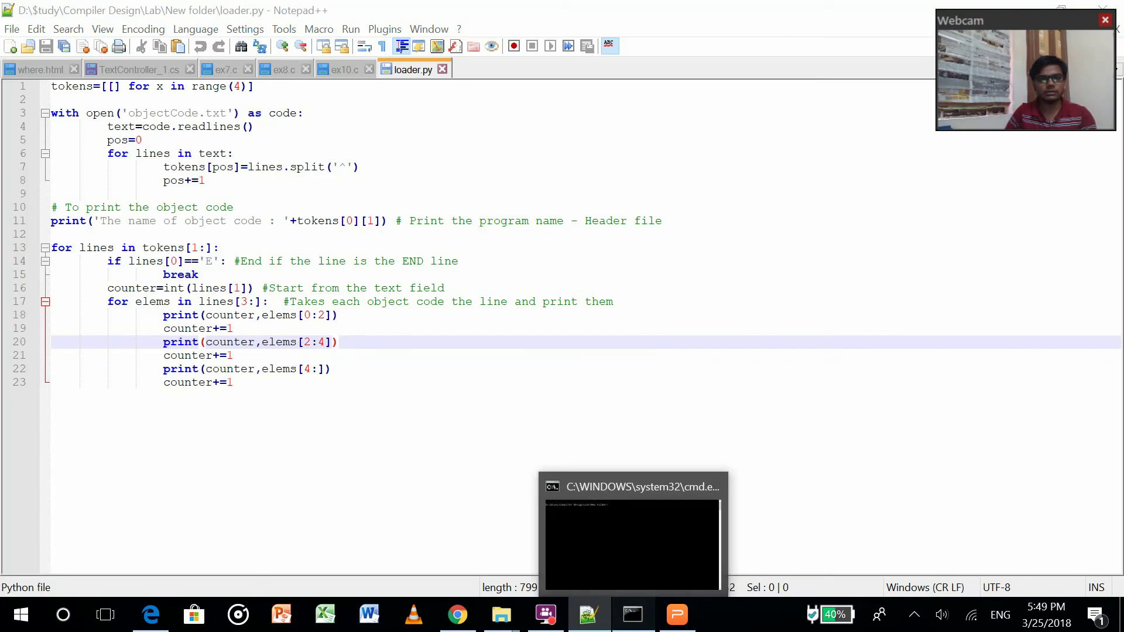
{"action": "left_click", "coordinate": [633, 615]}
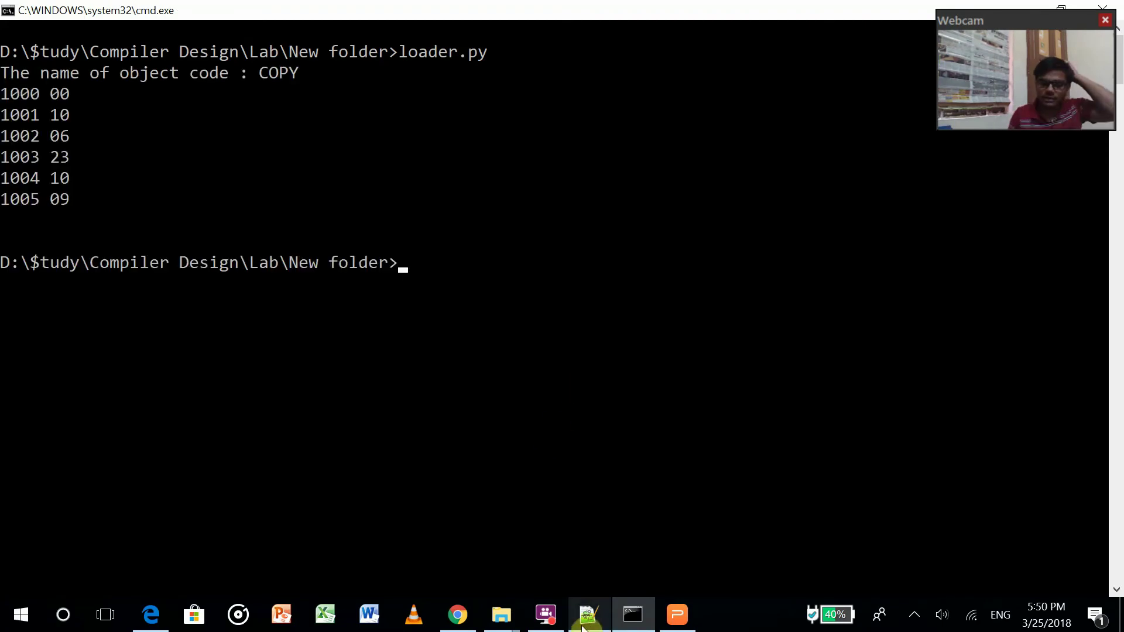
- Open objectCode.txt from the lab folder in Notepad beside the loader output
{"action": "left_click", "coordinate": [501, 613]}
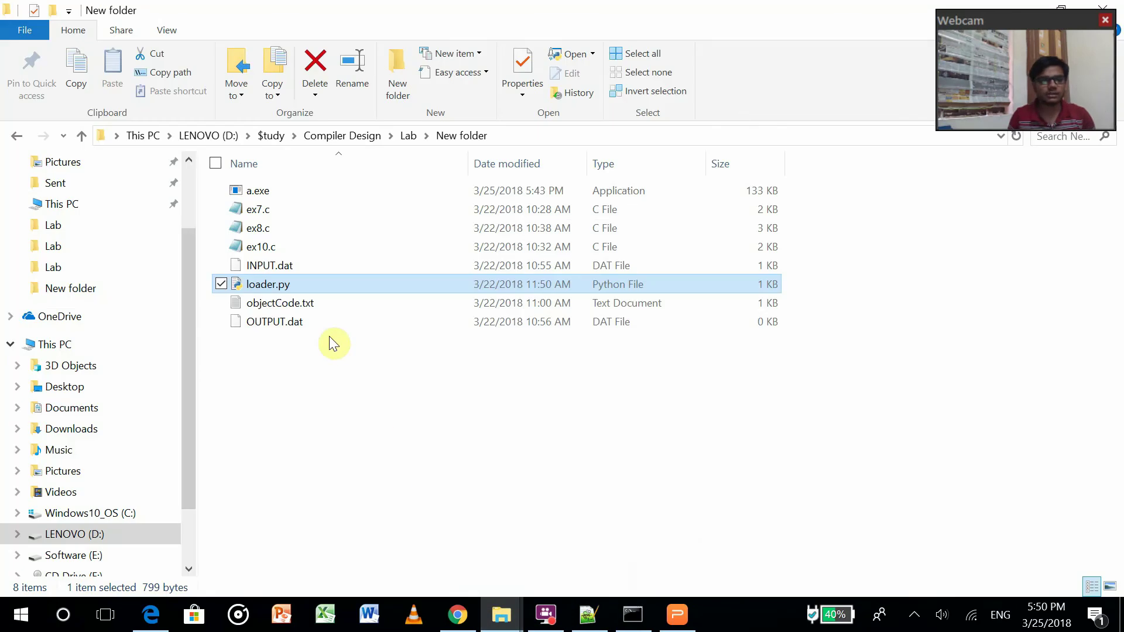
{"action": "key", "text": "Down"}
{"action": "key", "text": "Return"}
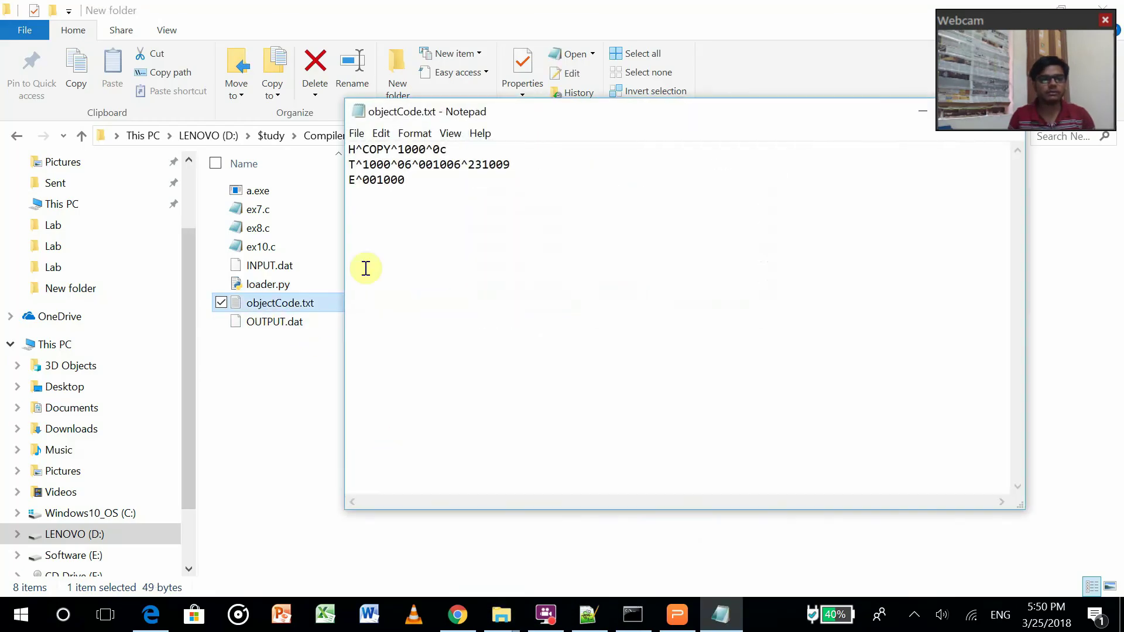
{"action": "left_click", "coordinate": [632, 614]}
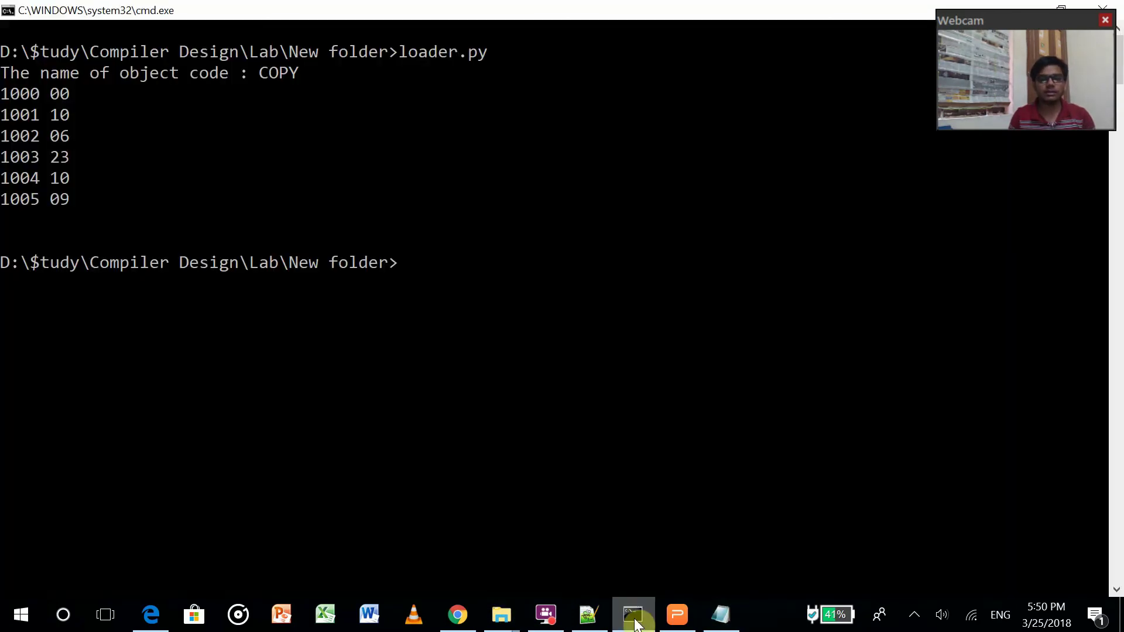
- Review objectCode.txt's text and end records, then minimize Notepad to reveal the COPY output
{"action": "left_click", "coordinate": [720, 614]}
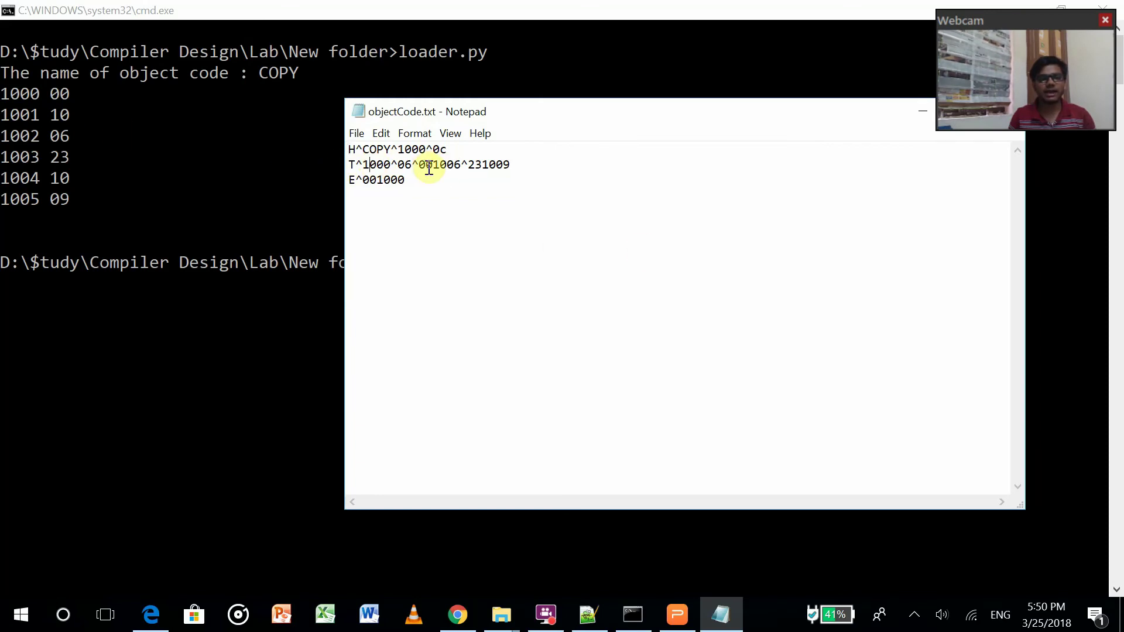
{"action": "left_click", "coordinate": [703, 244]}
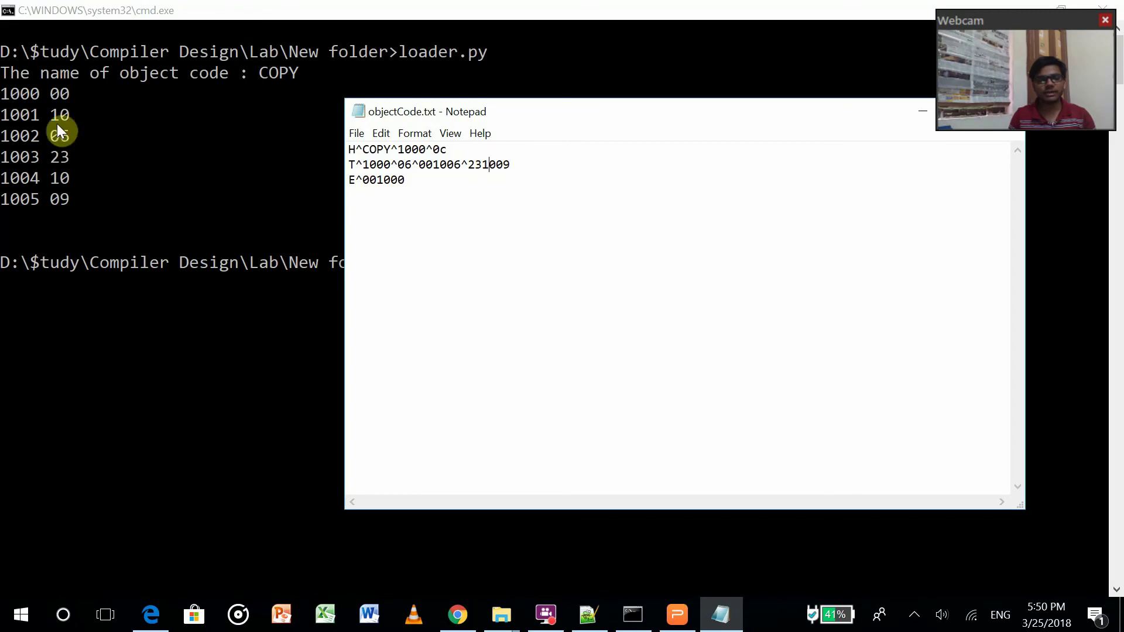
{"action": "left_click", "coordinate": [410, 193]}
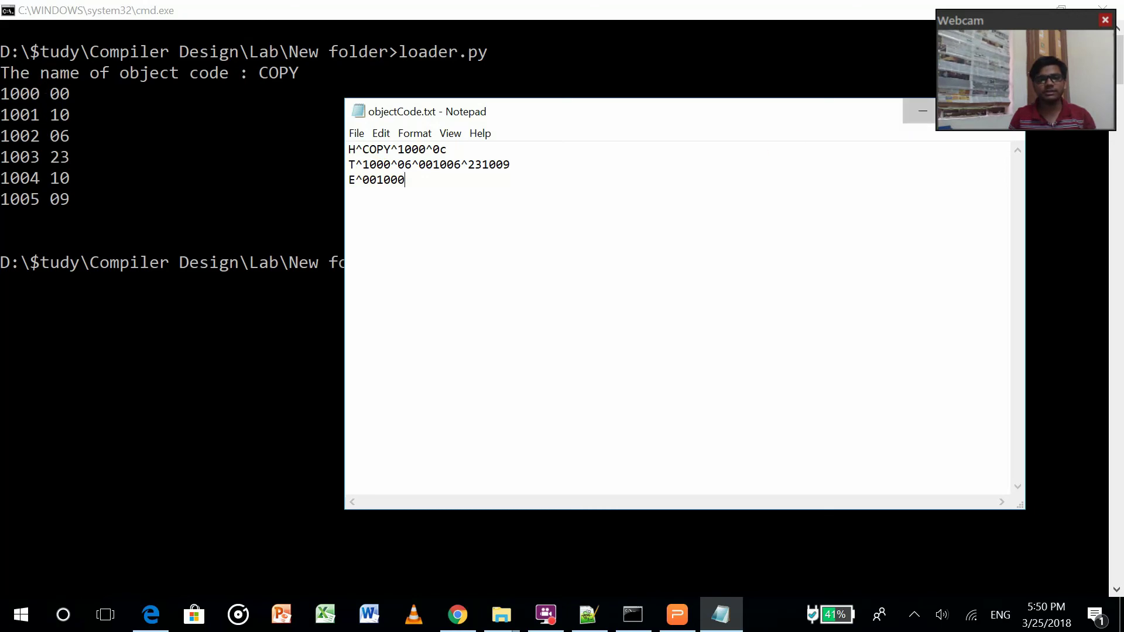
{"action": "left_click", "coordinate": [924, 110]}
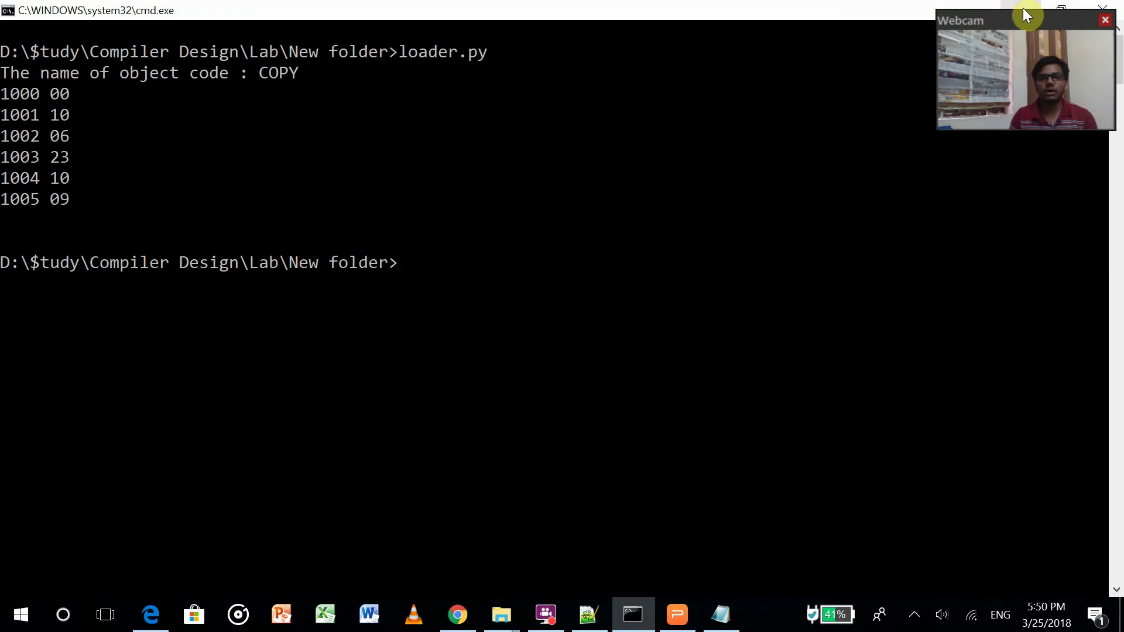
{"action": "type", "text": "e"}
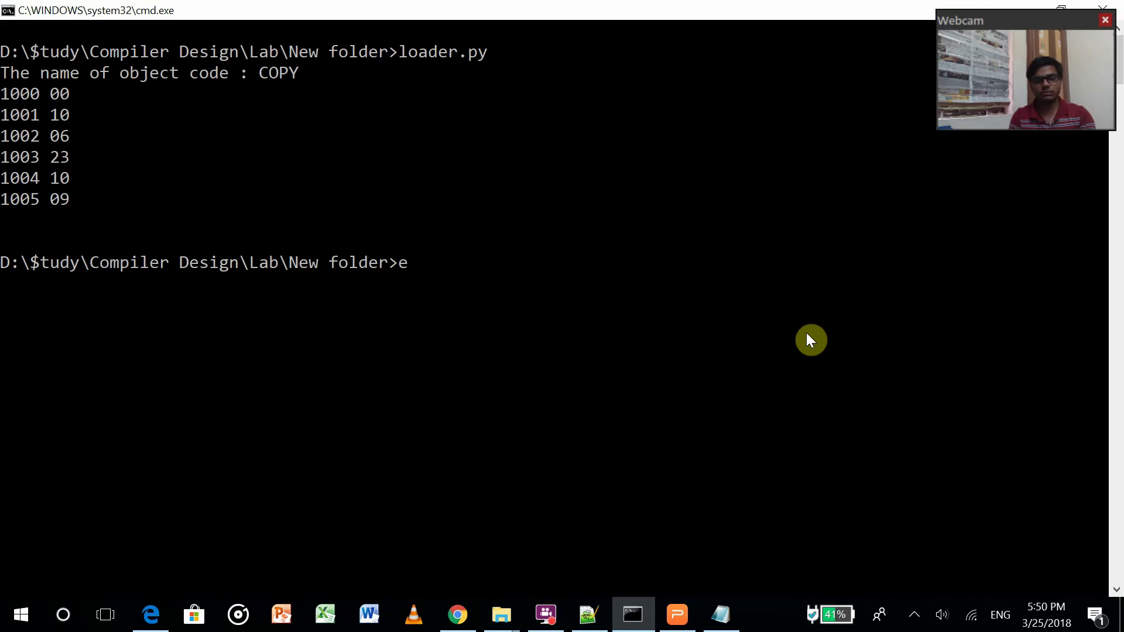
{"action": "type", "text": "x"}
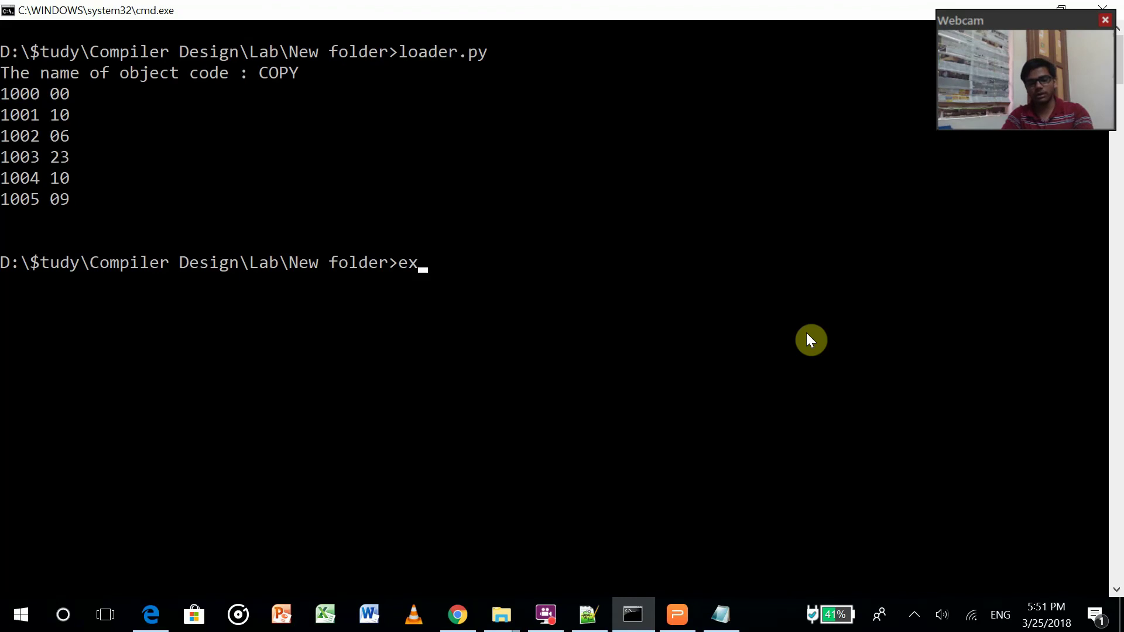
- Compile ex8.c with gcc and run a, which prints ABSOLUTE LOADER and then crashes
{"action": "key", "text": "BackSpace"}
{"action": "type", "text": "a"}
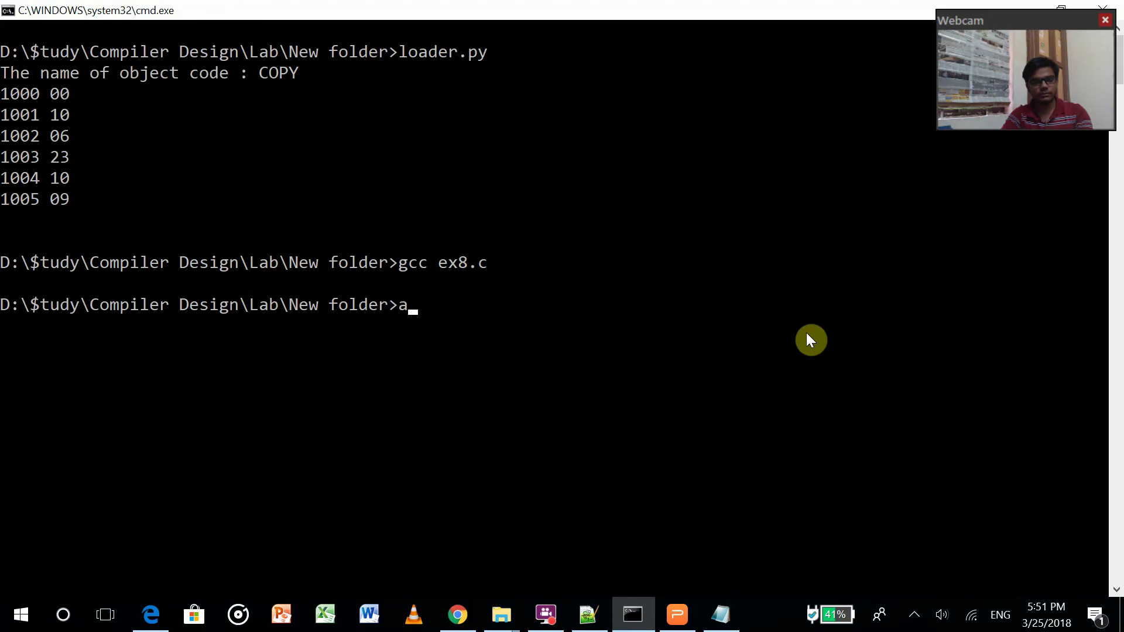
{"action": "key", "text": "Return"}
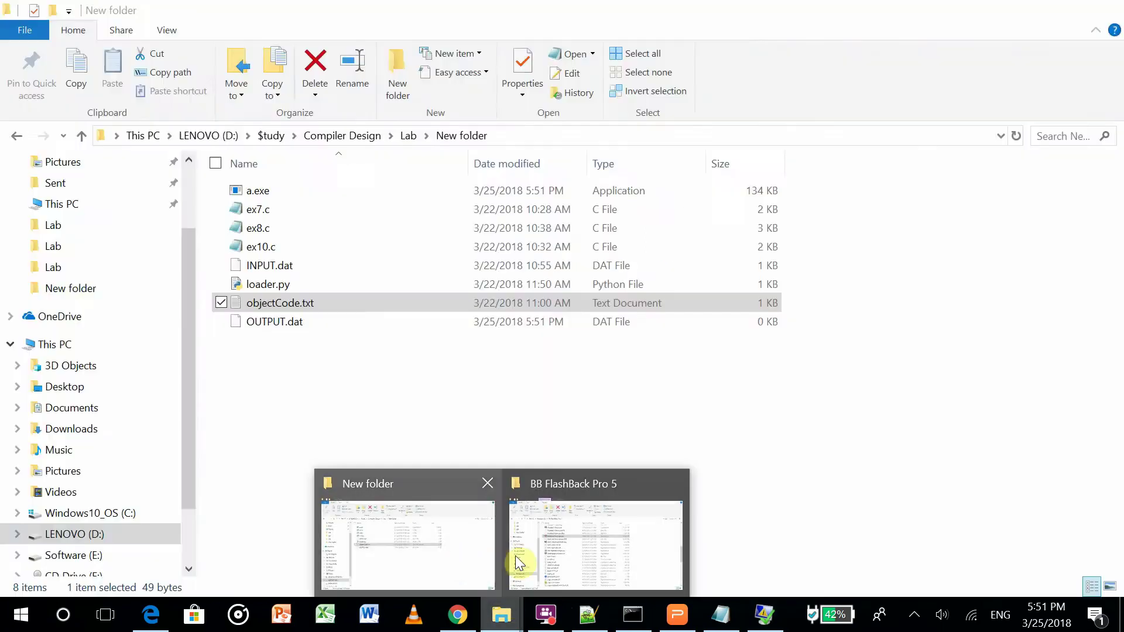
- Dismiss the a.exe crash report, check OUTPUT.dat in Notepad++, then bring up INPUT.dat's context menu
{"action": "left_click", "coordinate": [456, 561]}
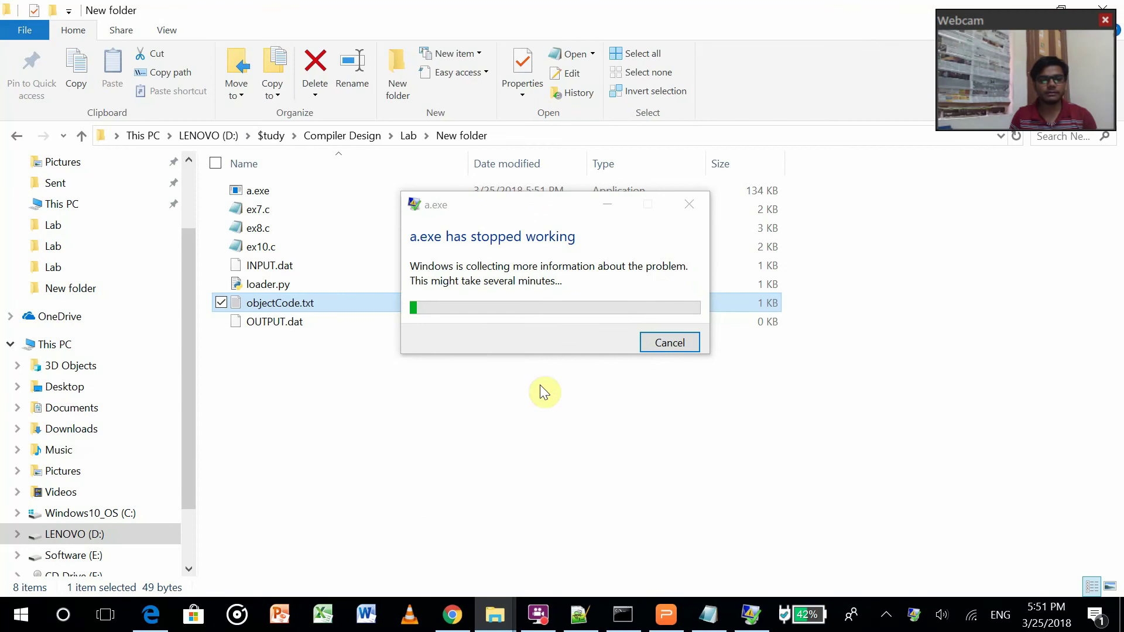
{"action": "left_click", "coordinate": [662, 334]}
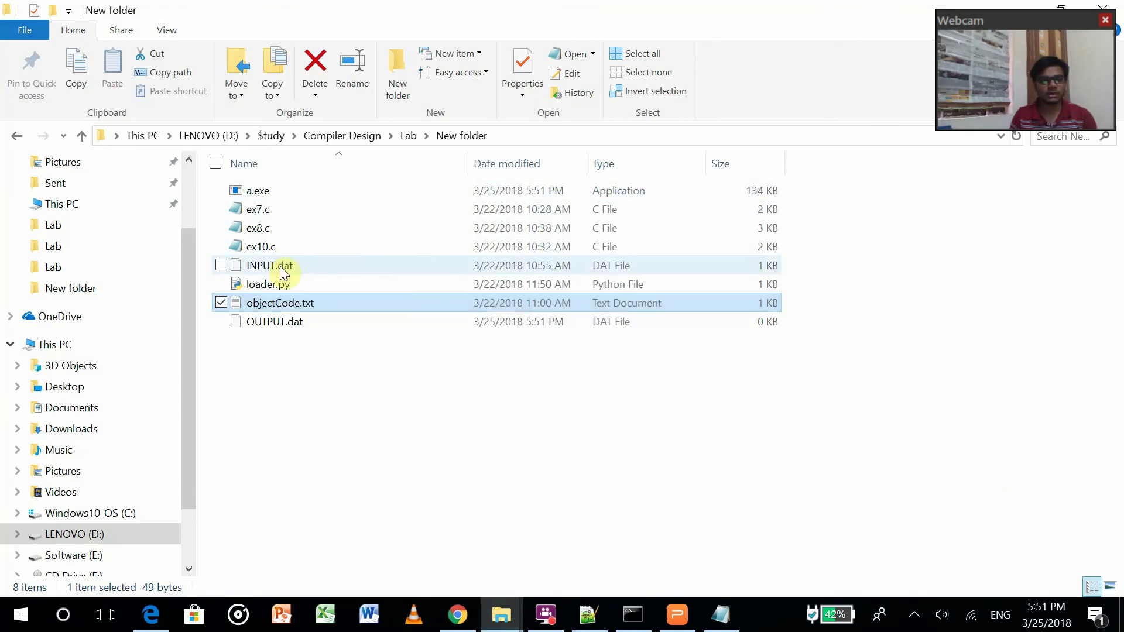
{"action": "left_click", "coordinate": [279, 322]}
{"action": "right_click", "coordinate": [280, 323]}
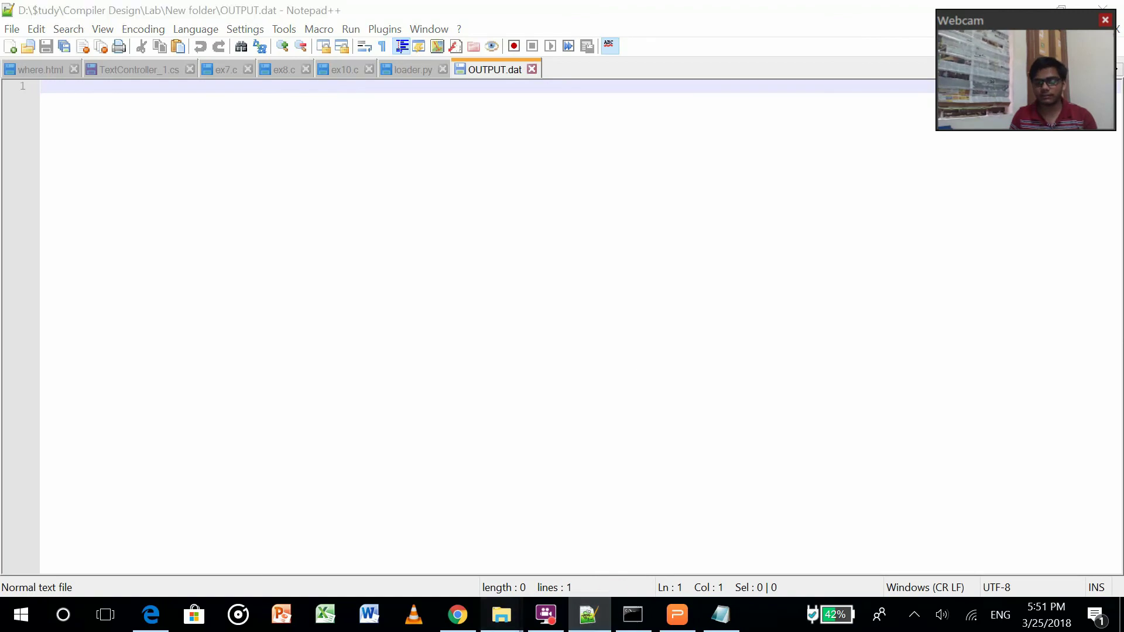
{"action": "left_click", "coordinate": [463, 547]}
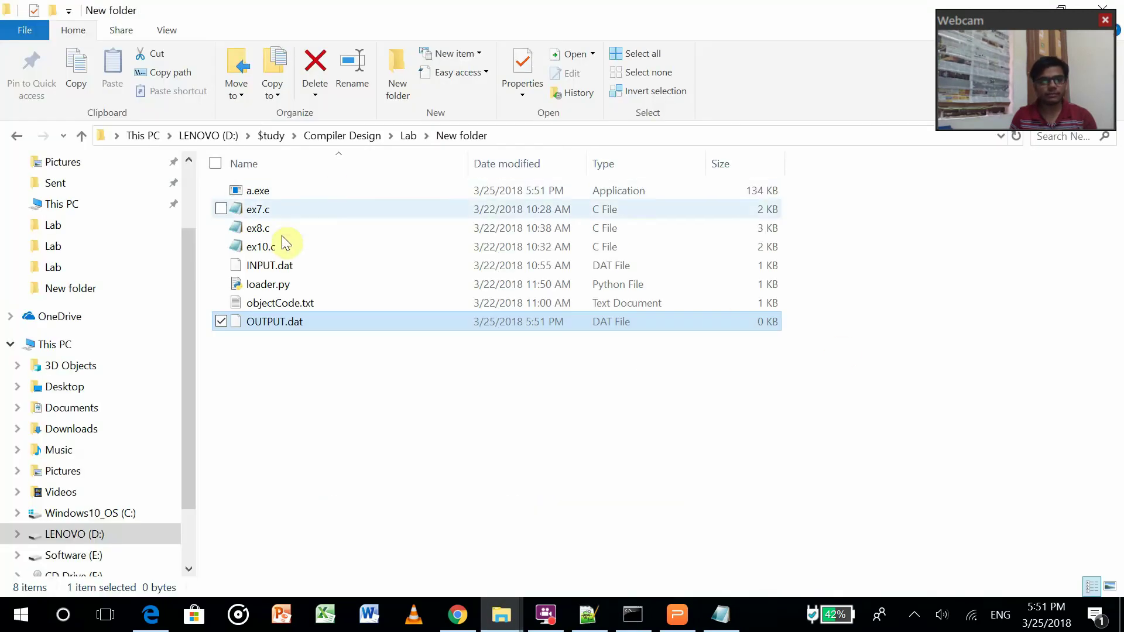
{"action": "left_click", "coordinate": [279, 265]}
{"action": "right_click", "coordinate": [287, 268]}
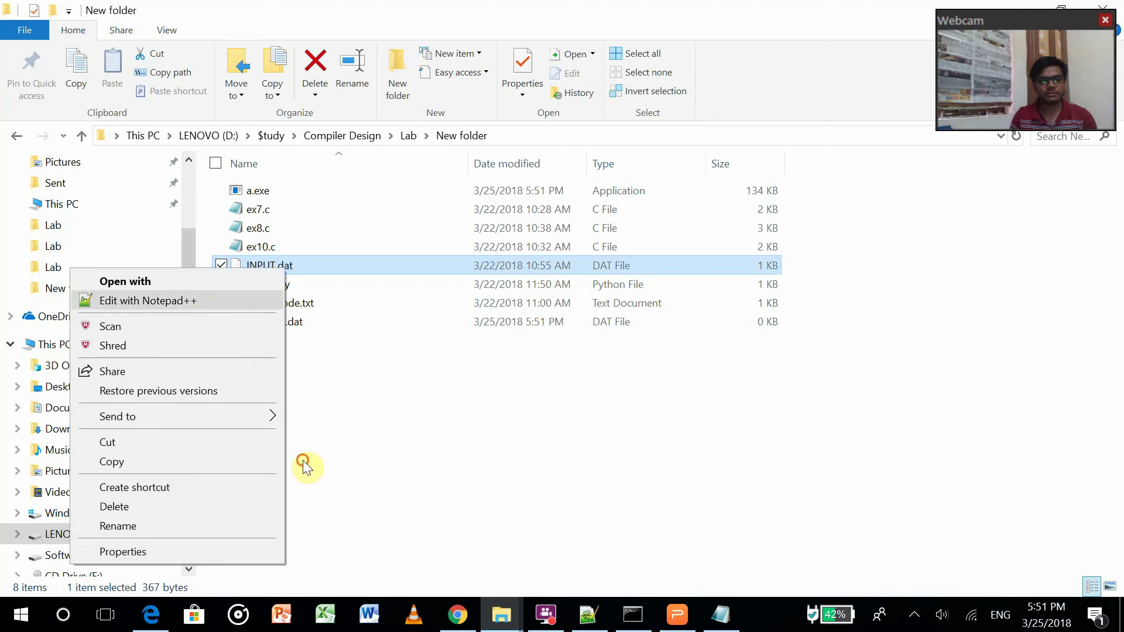
- Open INPUT.dat in Notepad++ at its end record, then open the empty OUTPUT.dat beside it
{"action": "key", "text": "Return"}
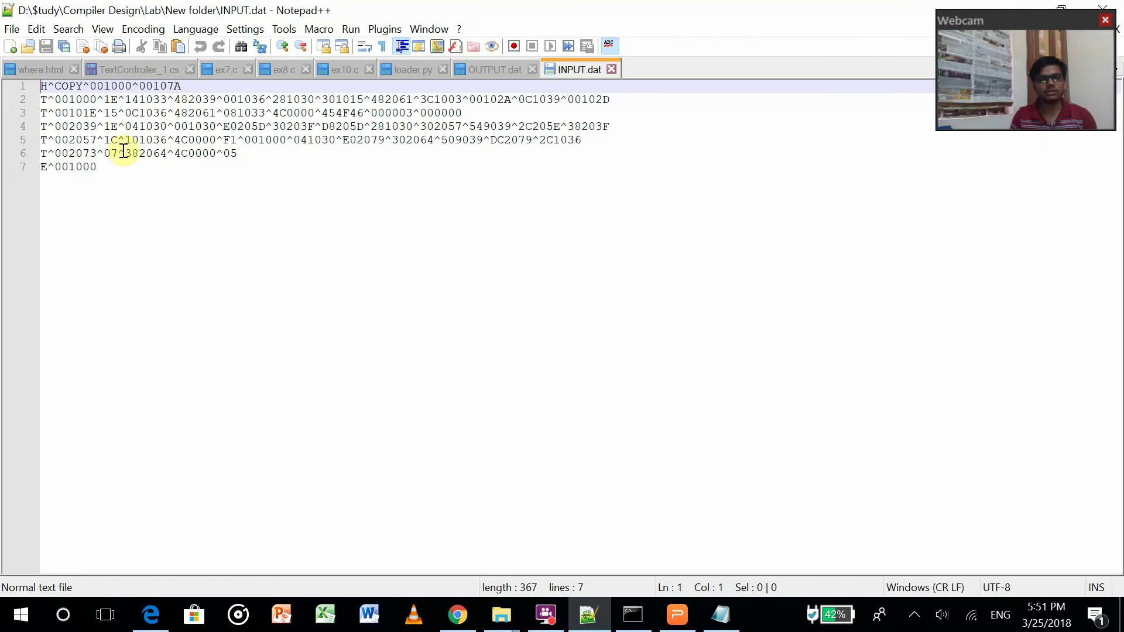
{"action": "left_click", "coordinate": [134, 200]}
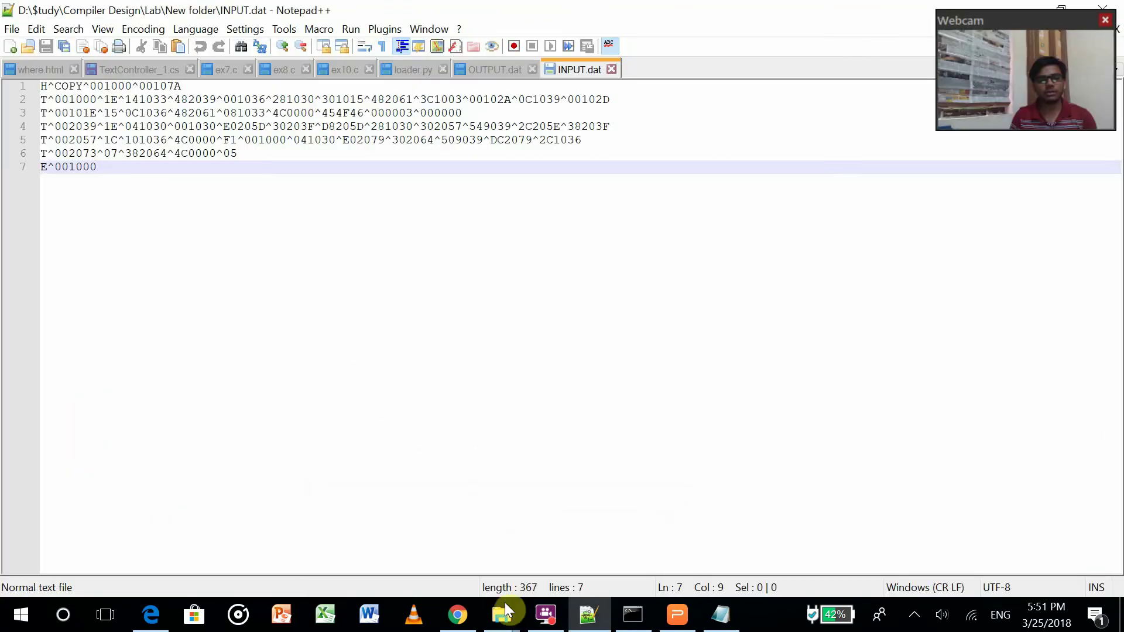
{"action": "mouse_move", "coordinate": [501, 614]}
{"action": "left_click", "coordinate": [470, 548]}
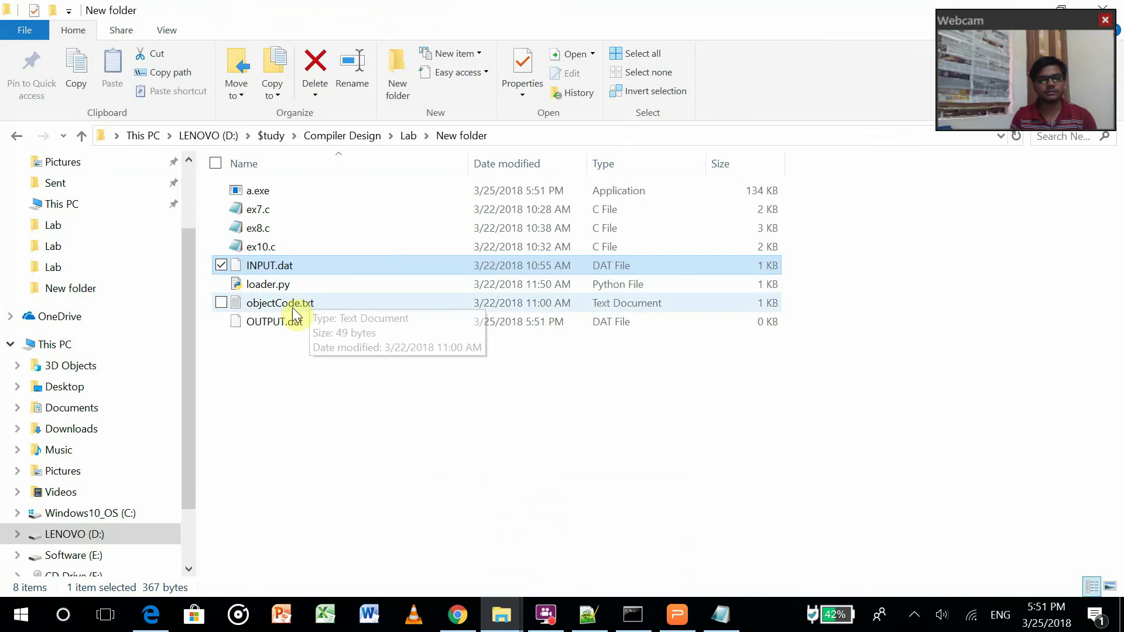
{"action": "left_click", "coordinate": [281, 321]}
{"action": "right_click", "coordinate": [279, 323]}
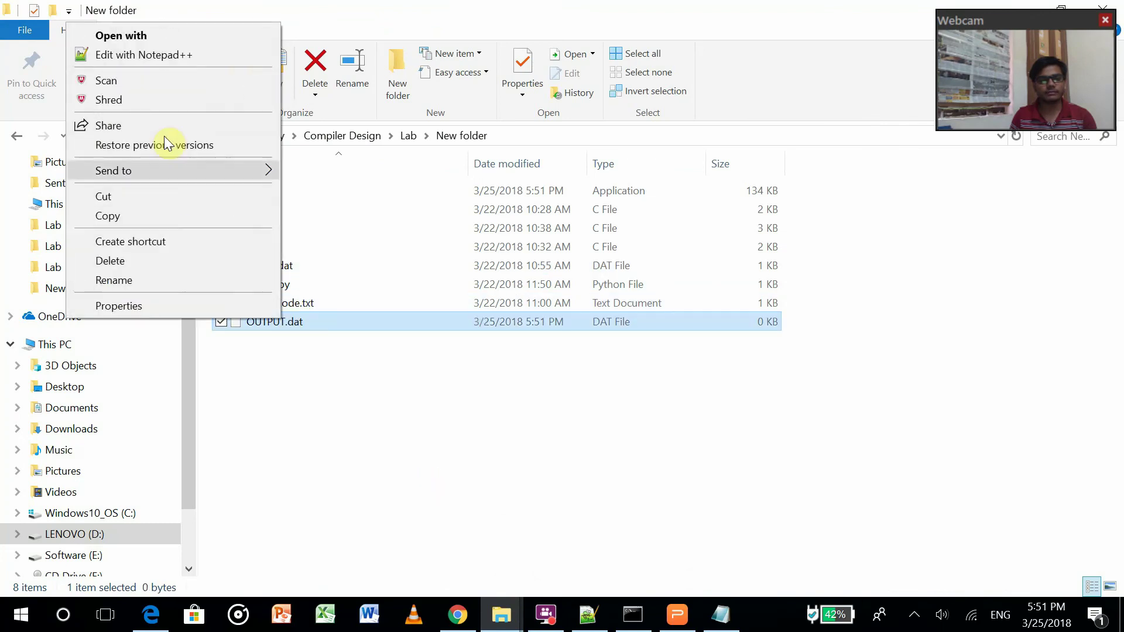
{"action": "left_click", "coordinate": [144, 56]}
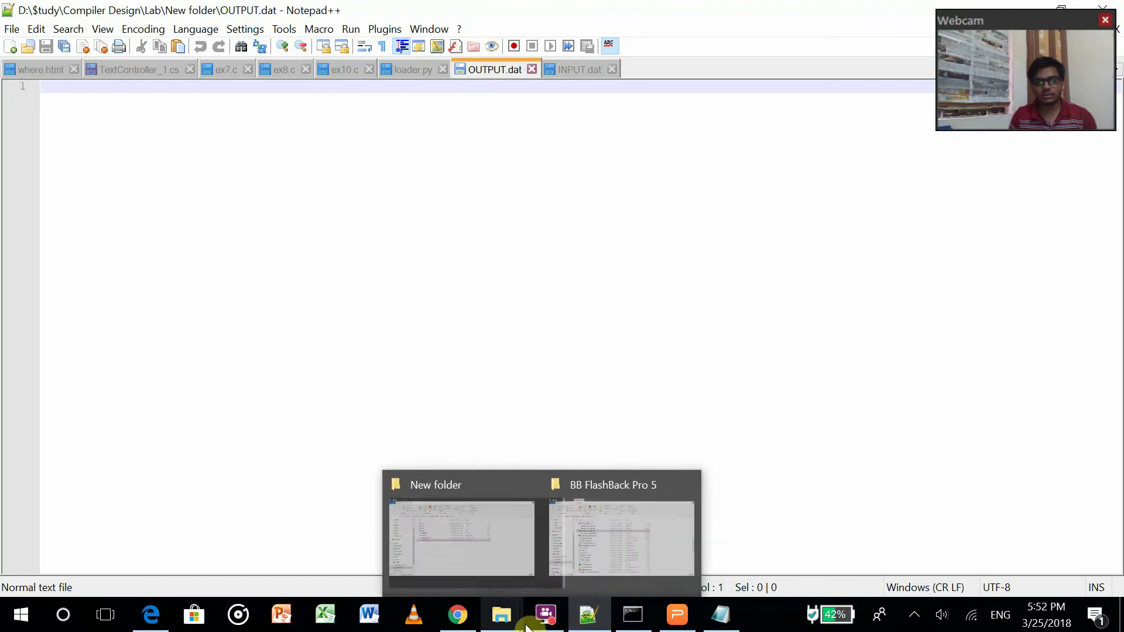
{"action": "mouse_move", "coordinate": [501, 615]}
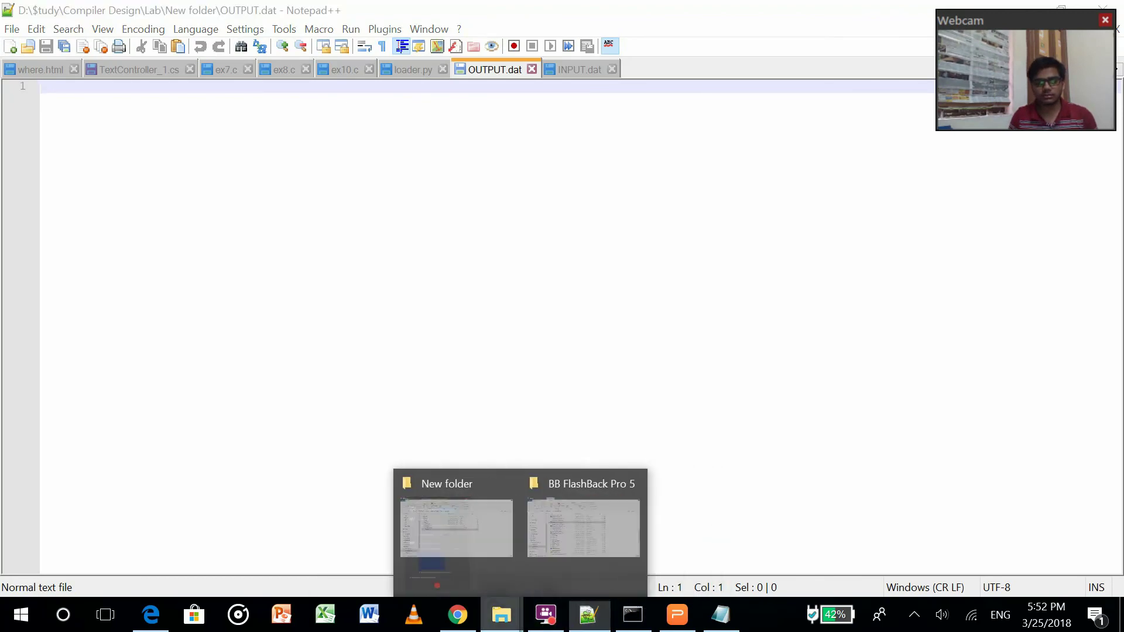
- Run a.exe again from the lab folder and dismiss its crash report
{"action": "left_click", "coordinate": [456, 523]}
{"action": "left_click", "coordinate": [256, 190]}
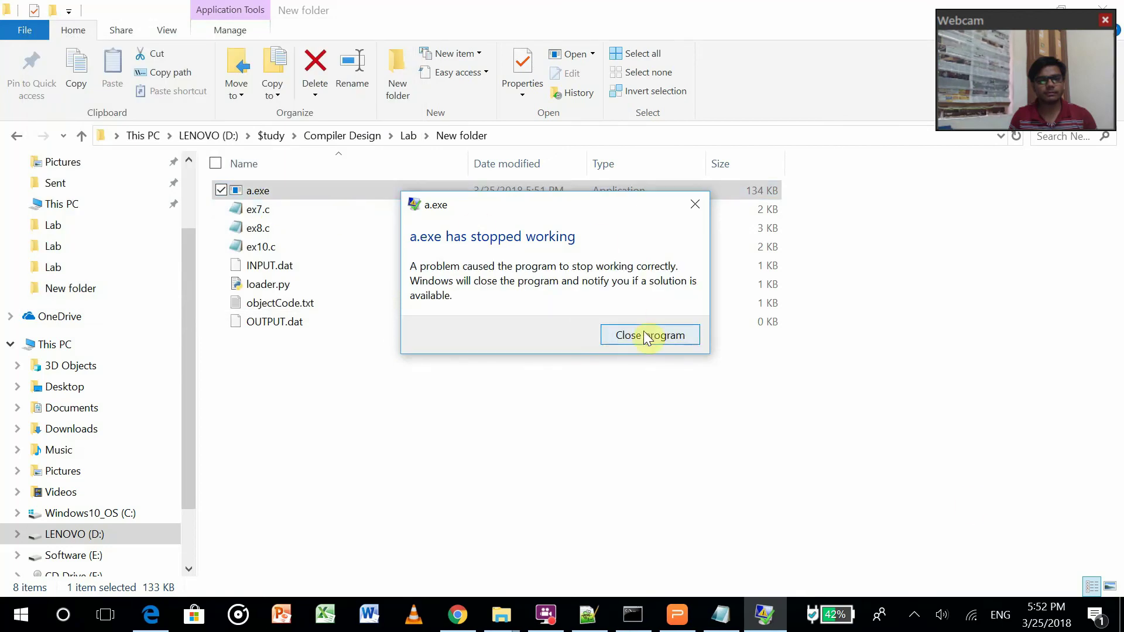
{"action": "left_click", "coordinate": [647, 335]}
- Open OUTPUT.dat in Notepad++, reload the externally changed file, then close it
{"action": "key", "text": "End"}
{"action": "key", "text": "shift+F10"}
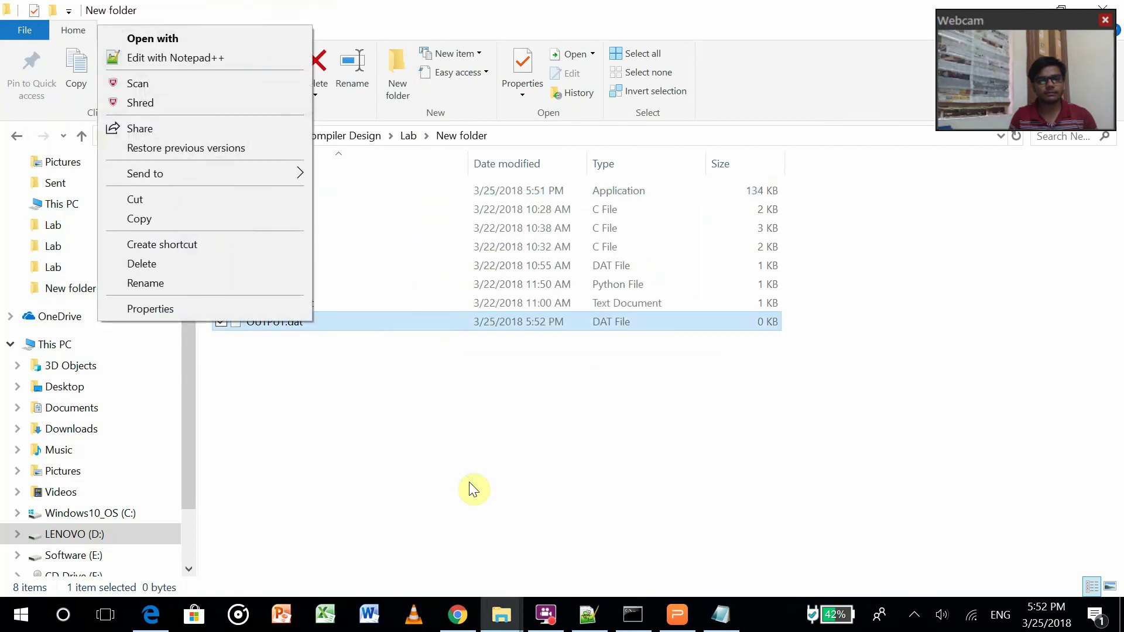
{"action": "left_click", "coordinate": [196, 62]}
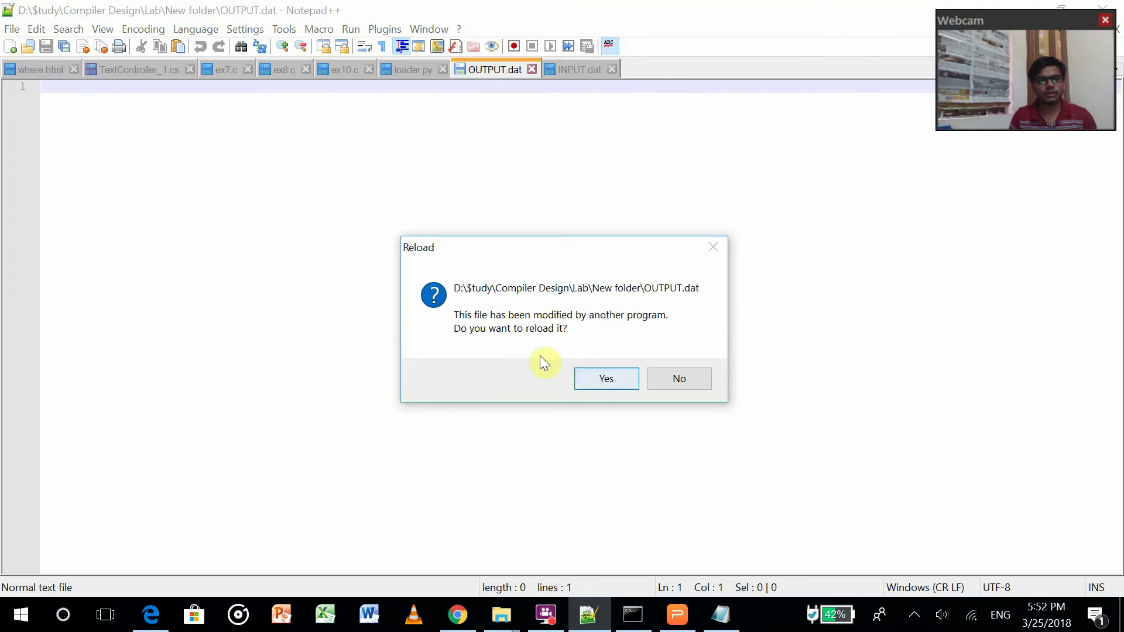
{"action": "key", "text": "Return"}
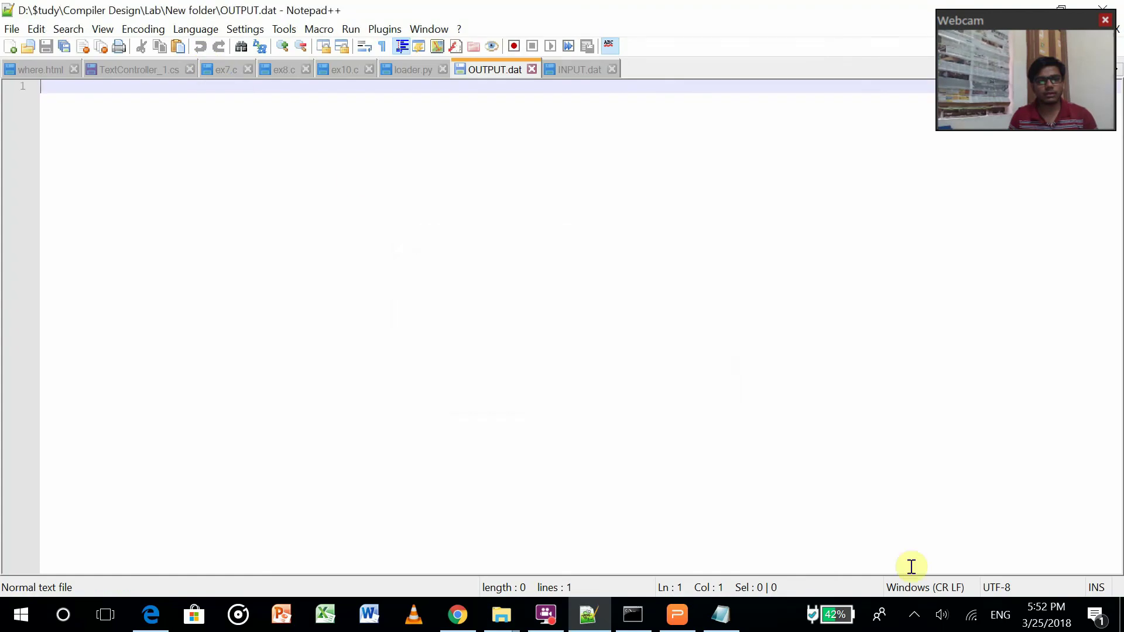
{"action": "left_click", "coordinate": [531, 69]}
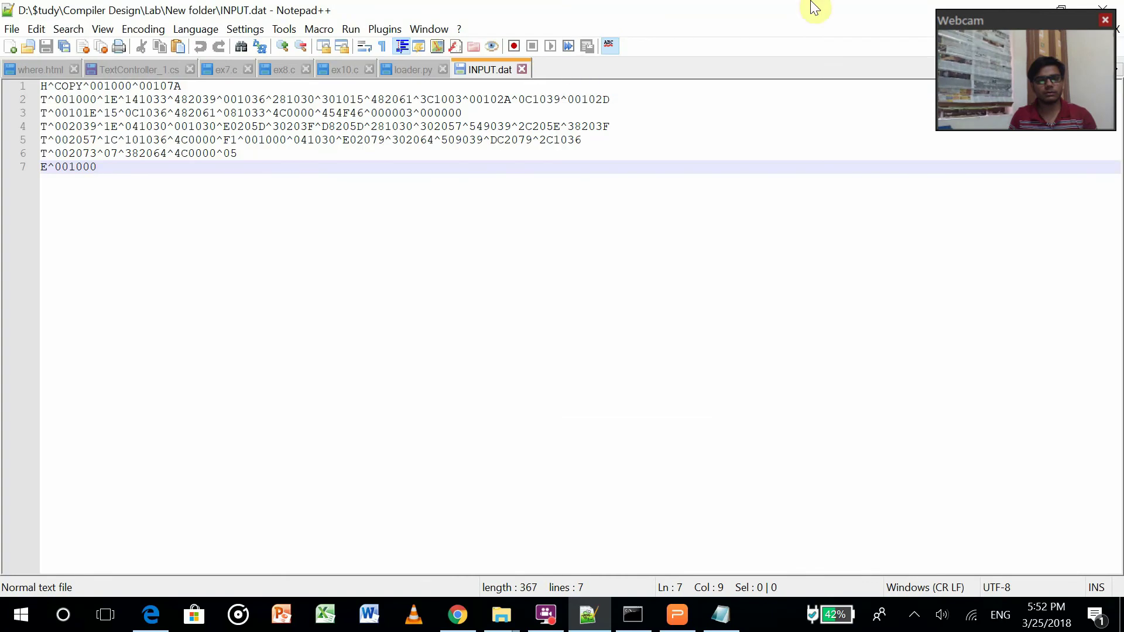
{"action": "mouse_move", "coordinate": [501, 615]}
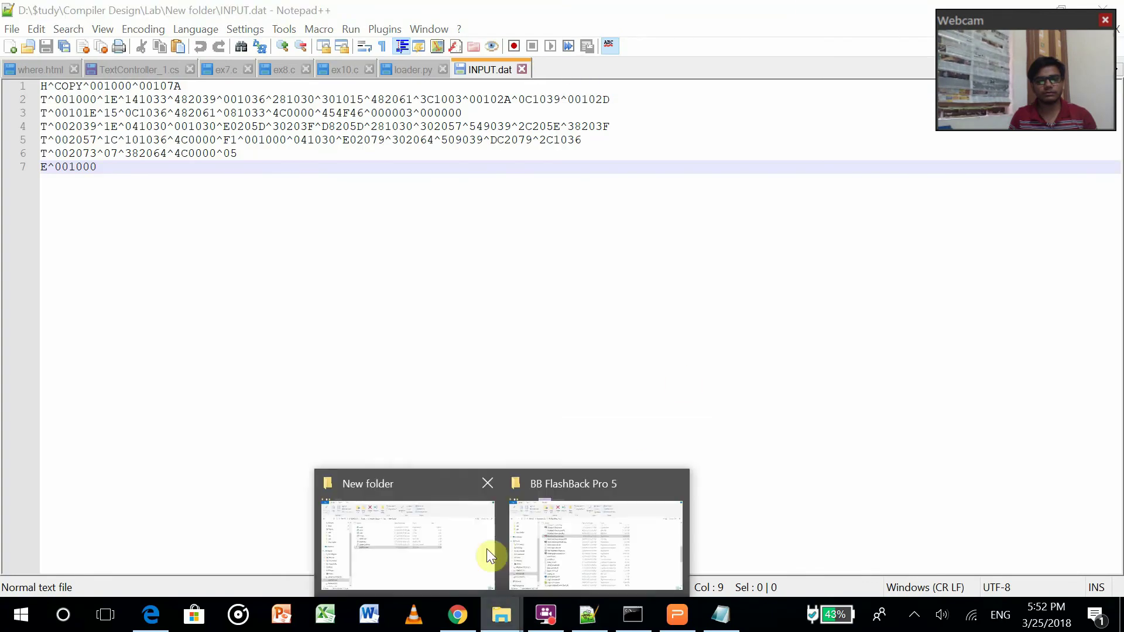
- Reopen OUTPUT.dat in Notepad++ from File Explorer, confirming it is still empty
{"action": "left_click", "coordinate": [487, 549]}
{"action": "right_click", "coordinate": [272, 323]}
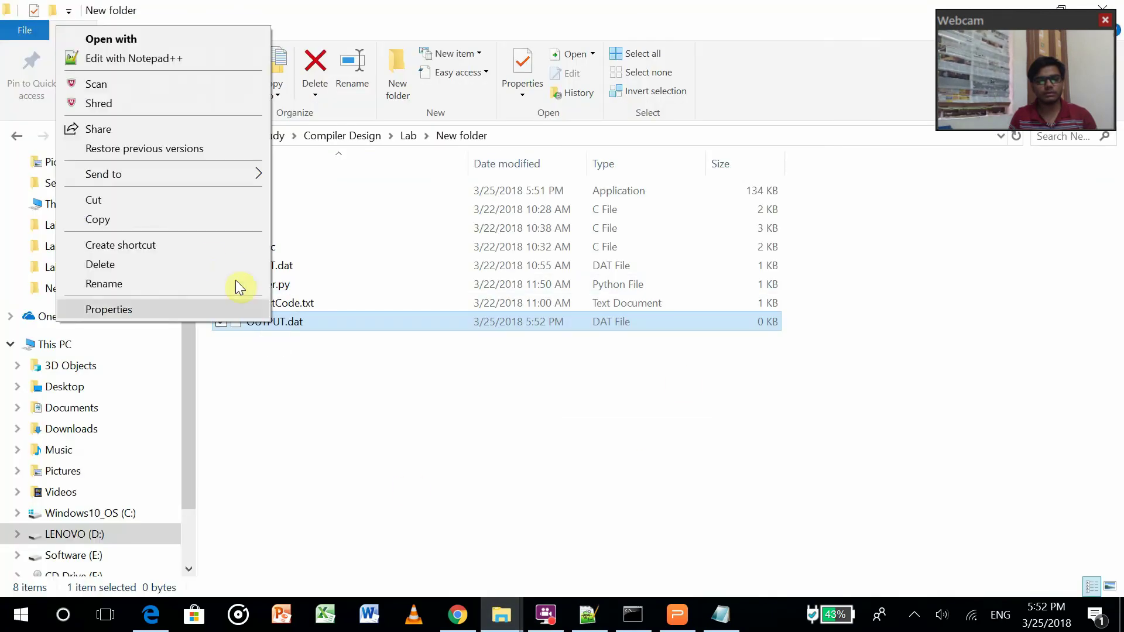
{"action": "left_click", "coordinate": [181, 59]}
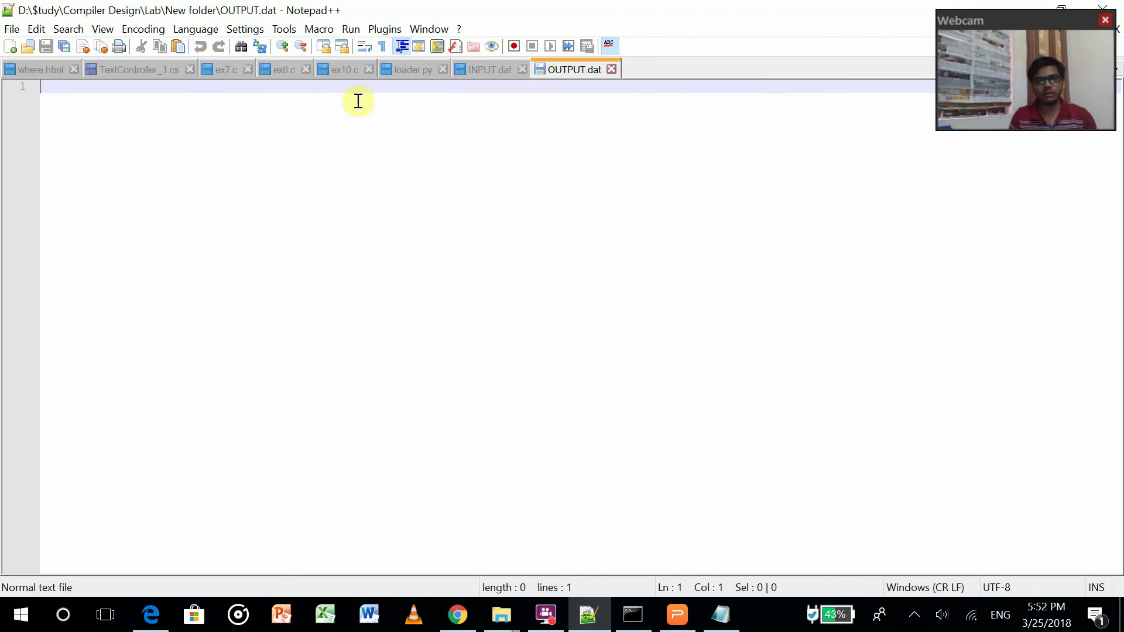
- Review the ex8.c source, then return to WPS Presentation's slide 4 OUTPUT memory contents
{"action": "left_click", "coordinate": [264, 70]}
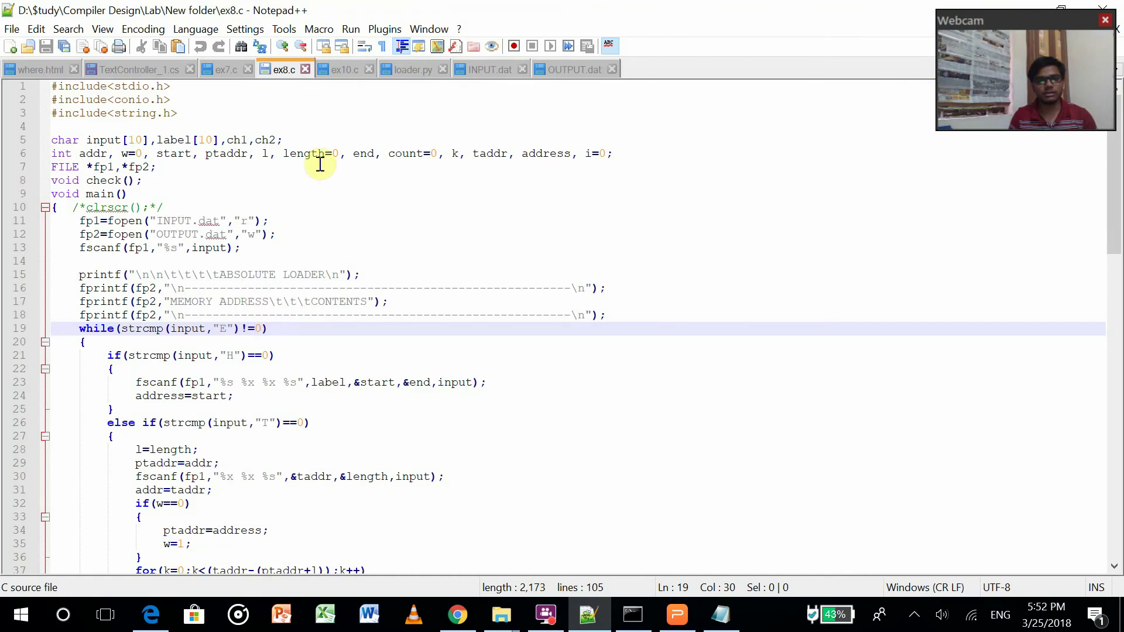
{"action": "scroll", "coordinate": [381, 434], "scroll_direction": "down", "scroll_amount": 10}
{"action": "scroll", "coordinate": [380, 436], "scroll_direction": "down", "scroll_amount": 10}
{"action": "scroll", "coordinate": [381, 437], "scroll_direction": "up", "scroll_amount": 10}
{"action": "scroll", "coordinate": [382, 436], "scroll_direction": "up", "scroll_amount": 6}
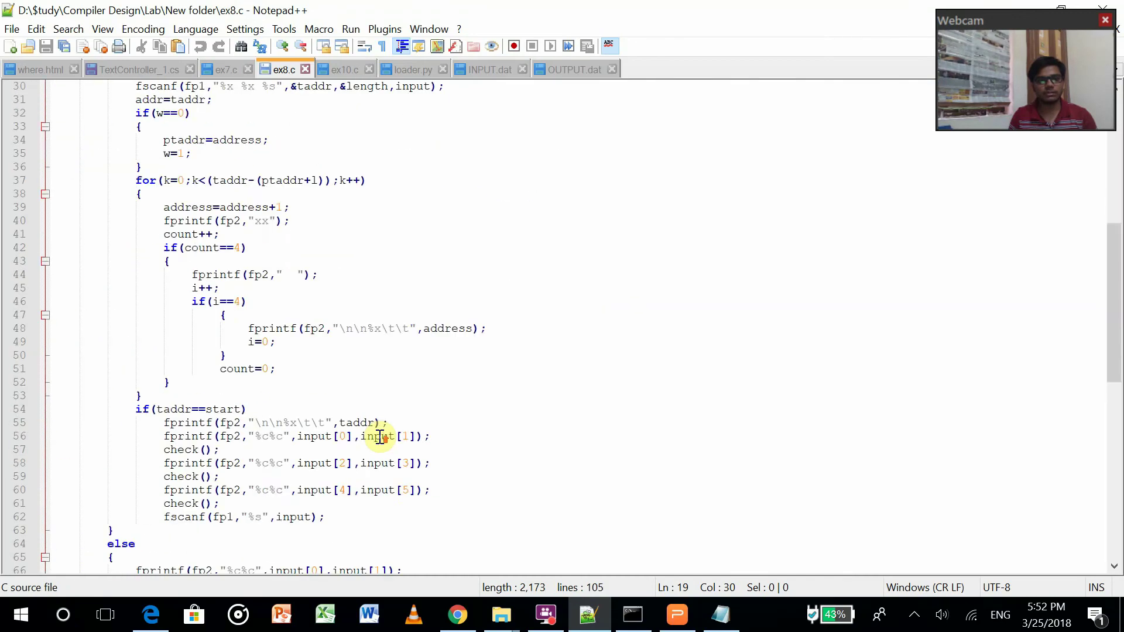
{"action": "scroll", "coordinate": [381, 437], "scroll_direction": "up", "scroll_amount": 4}
{"action": "scroll", "coordinate": [381, 437], "scroll_direction": "up", "scroll_amount": 3}
{"action": "scroll", "coordinate": [381, 436], "scroll_direction": "down", "scroll_amount": 7}
{"action": "scroll", "coordinate": [381, 437], "scroll_direction": "down", "scroll_amount": 10}
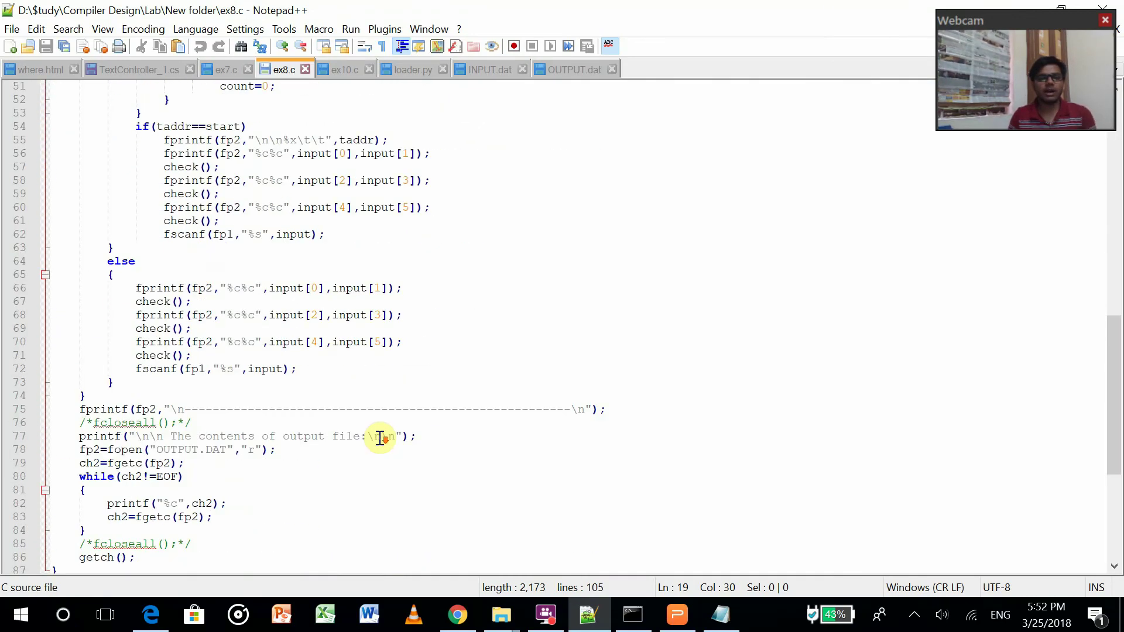
{"action": "scroll", "coordinate": [382, 437], "scroll_direction": "down", "scroll_amount": 3}
{"action": "scroll", "coordinate": [379, 438], "scroll_direction": "down", "scroll_amount": 3}
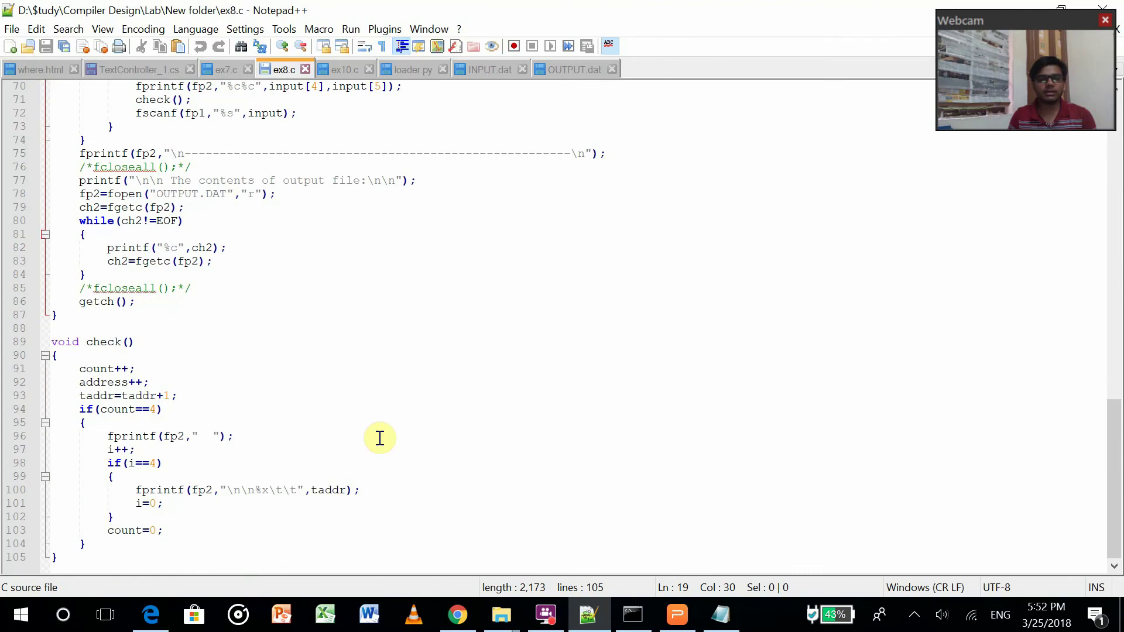
{"action": "scroll", "coordinate": [379, 439], "scroll_direction": "up", "scroll_amount": 7}
{"action": "scroll", "coordinate": [379, 439], "scroll_direction": "up", "scroll_amount": 9}
{"action": "scroll", "coordinate": [379, 438], "scroll_direction": "up", "scroll_amount": 7}
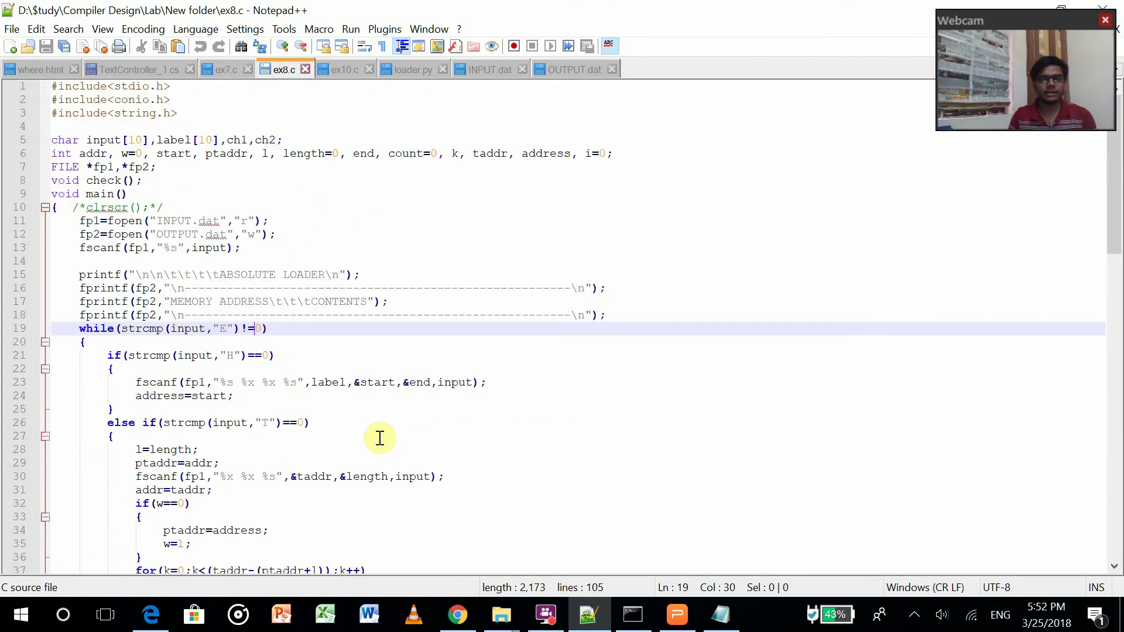
{"action": "left_click", "coordinate": [676, 615]}
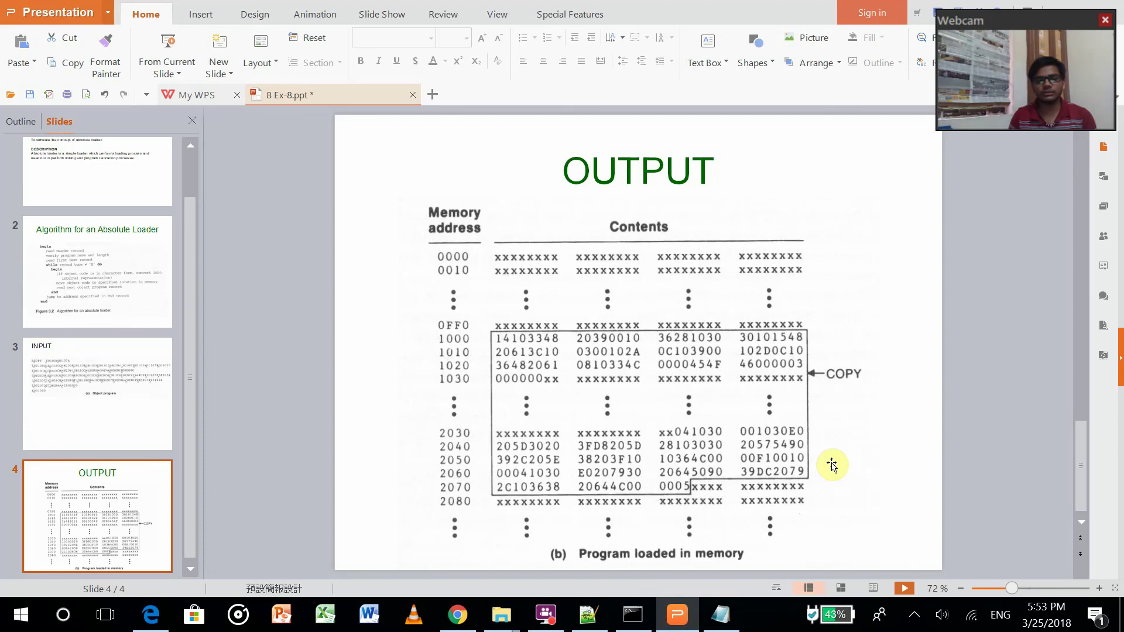
{"action": "left_click", "coordinate": [915, 616]}
{"action": "right_click", "coordinate": [867, 555]}
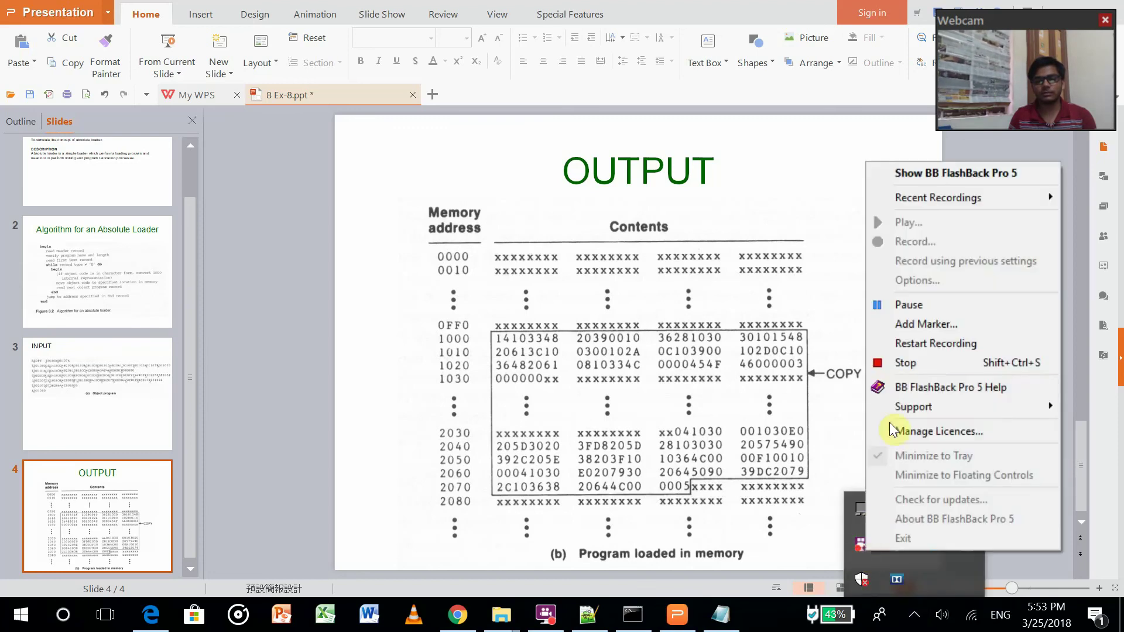